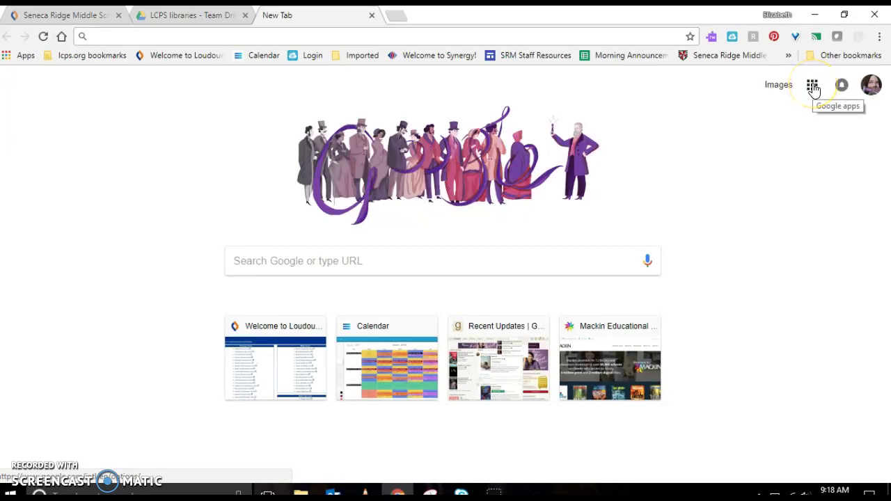
# Open Google Keep from the full list of Google apps
pyautogui.click(812, 86)
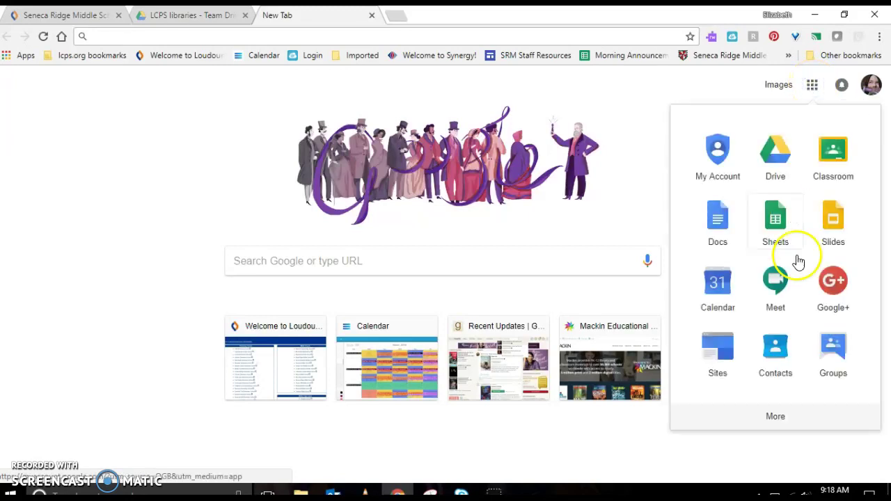
pyautogui.click(769, 425)
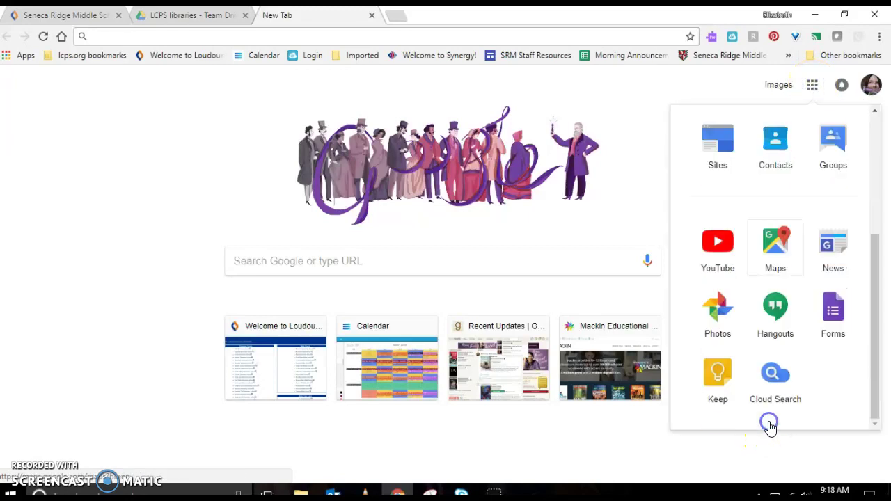
pyautogui.click(714, 387)
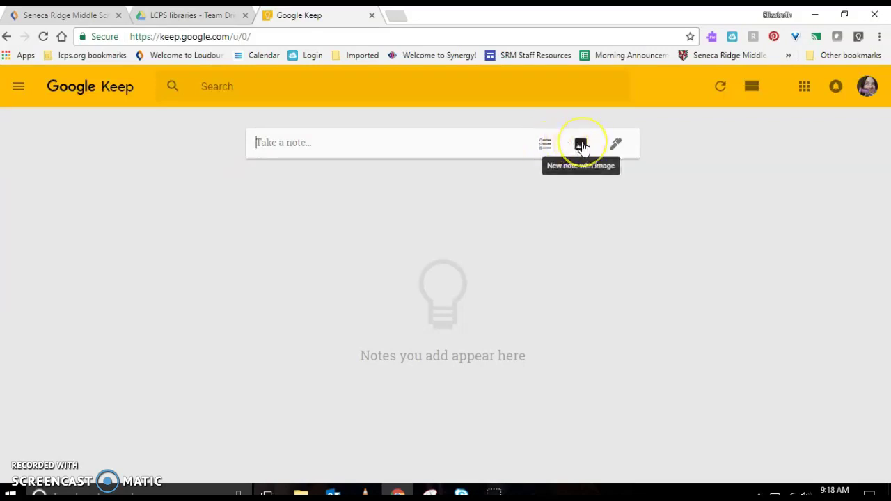
# Start a new note and attach a newly created label named "libraries" to it
pyautogui.click(392, 137)
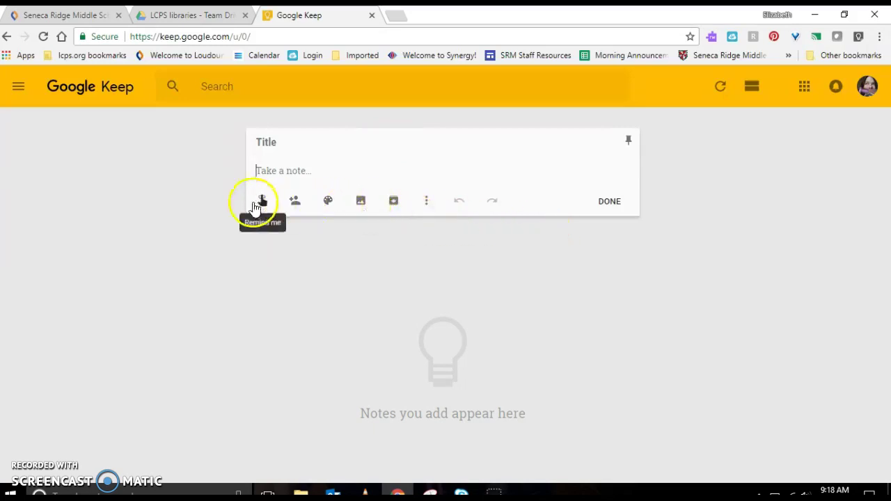
pyautogui.click(427, 201)
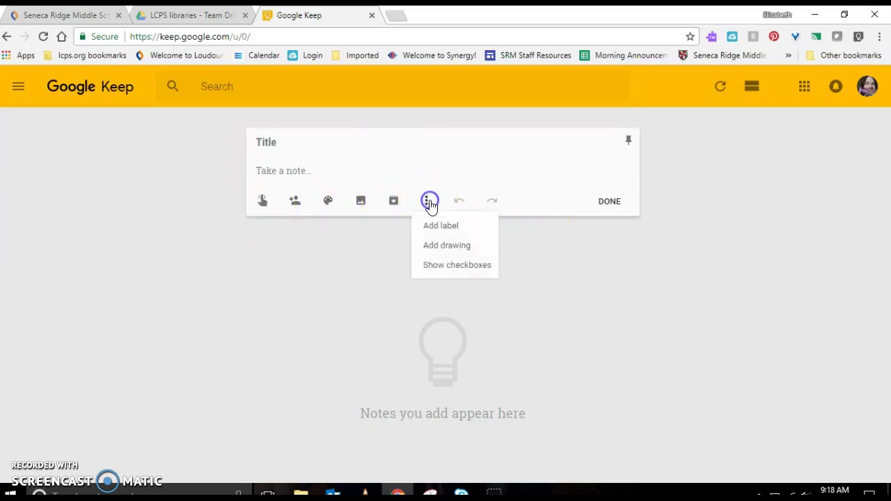
pyautogui.click(435, 233)
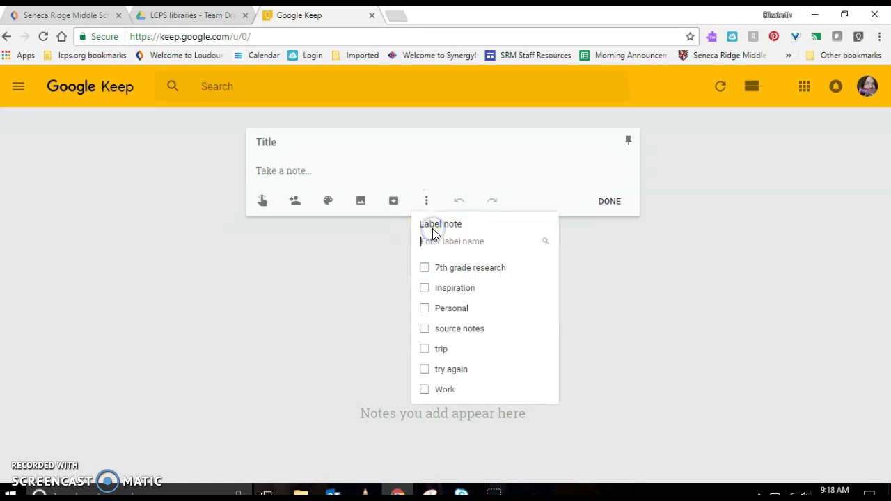
pyautogui.click(441, 241)
pyautogui.write('libraries')
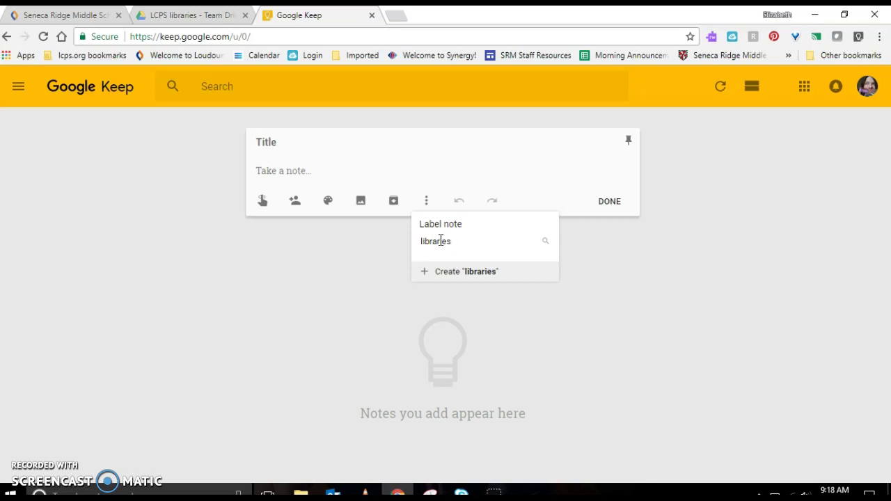
pyautogui.press('Return')
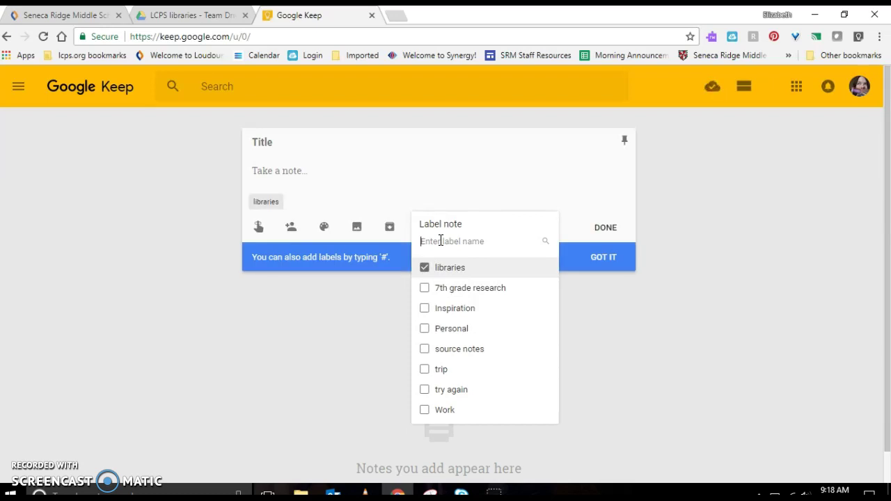
# Create a second label named "international" and apply it to the note
pyautogui.write('int')
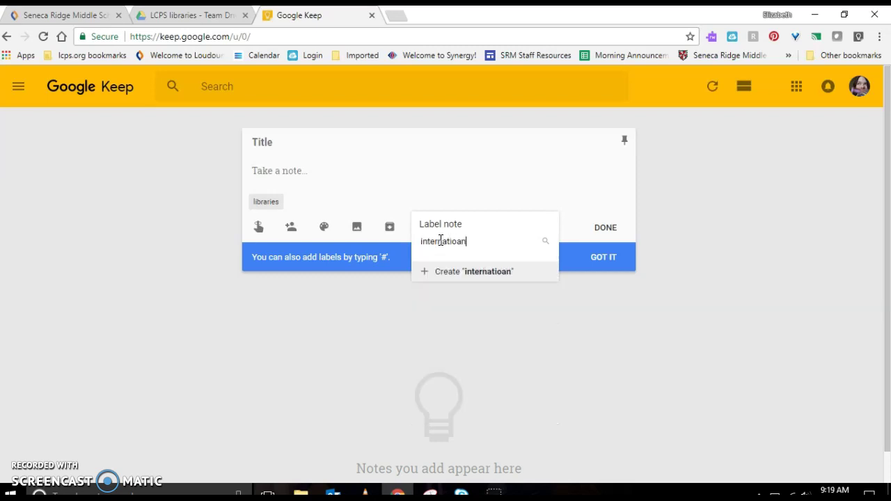
pyautogui.write('ernational')
pyautogui.press('Return')
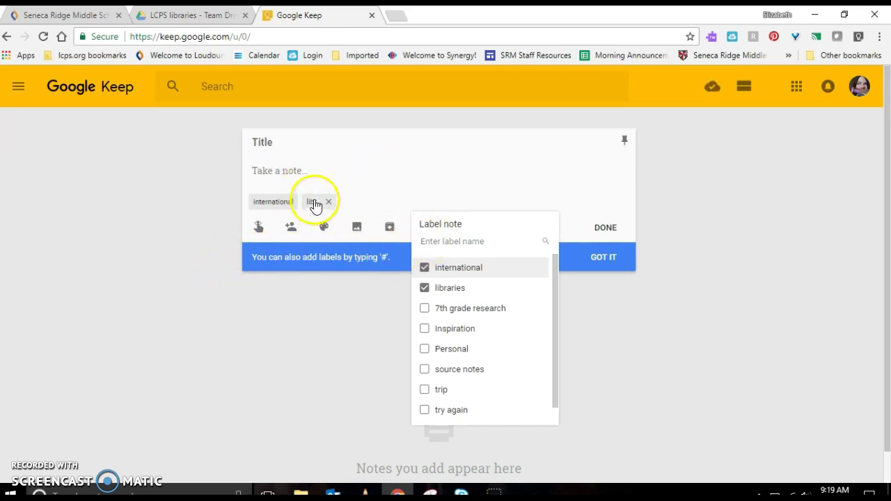
# Create and apply a "vacation" label by writing the hashtag #vacation in the note body
pyautogui.click(303, 169)
pyautogui.write('#')
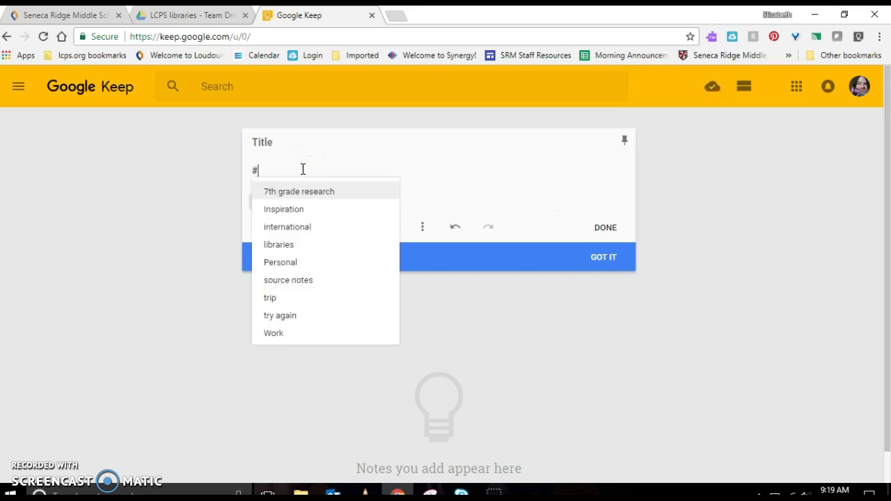
pyautogui.write('vacation')
pyautogui.press('Return')
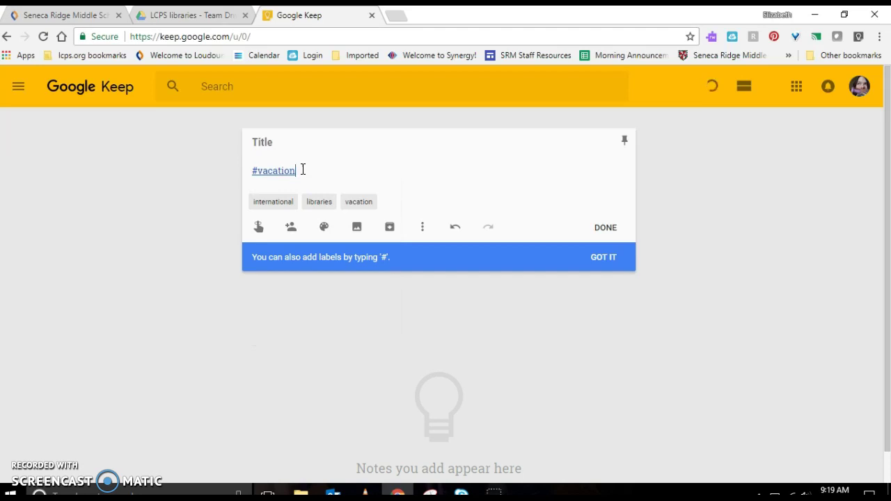
# Add the hashtag text #coolstuff after #vacation in the note body
pyautogui.write('#')
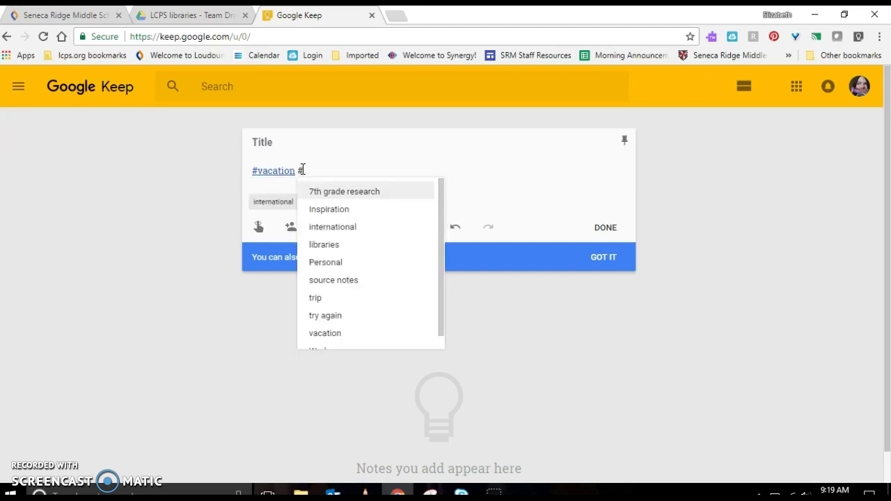
pyautogui.write('coolstuff')
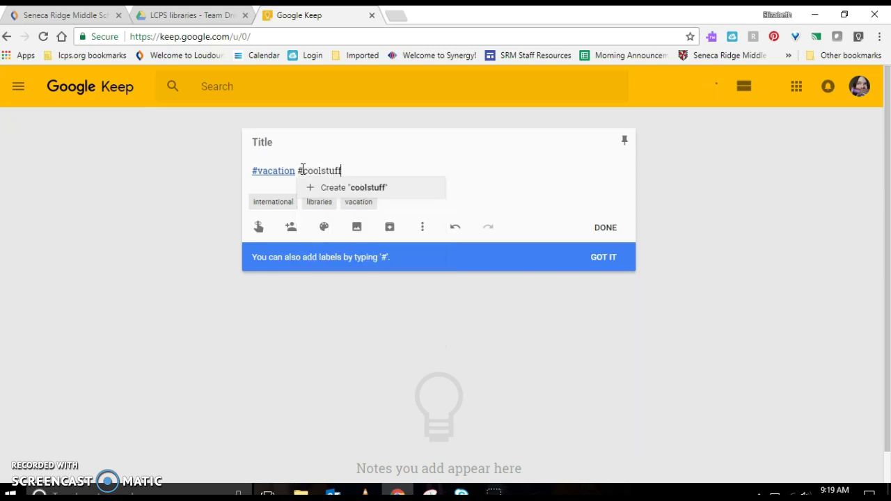
pyautogui.press('Escape')
pyautogui.press('Return')
pyautogui.press('BackSpace')
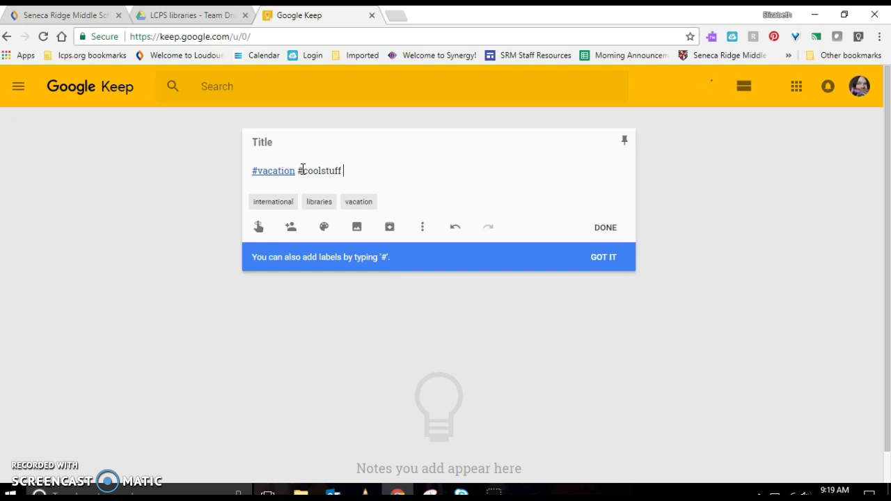
# Create a "researchexamples" label with the hashtag #researchexamples in the note body and move that hashtag onto its own line
pyautogui.write('#')
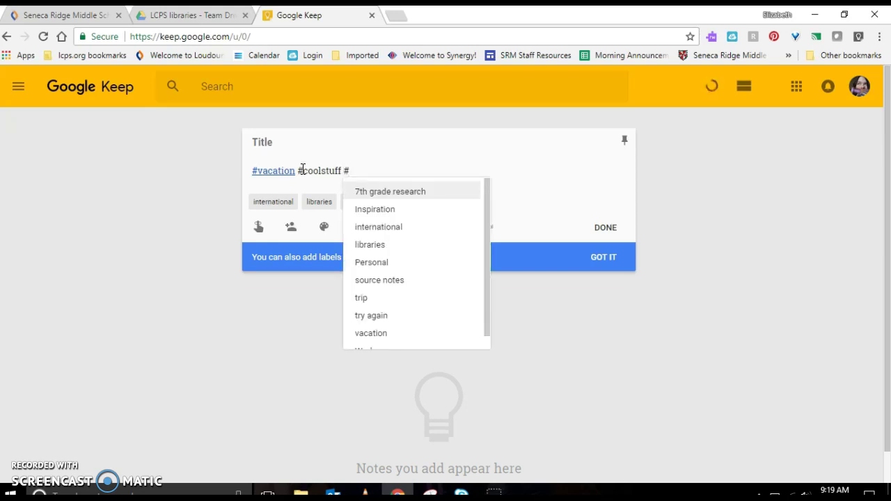
pyautogui.write('r')
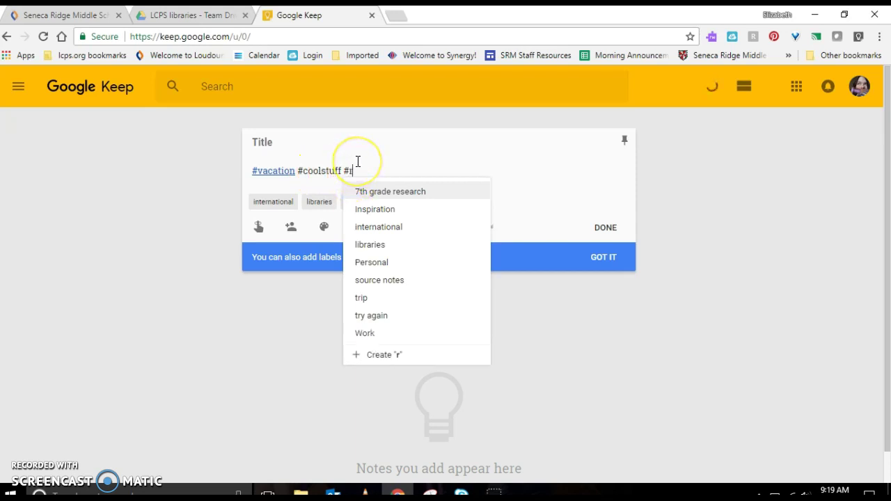
pyautogui.write('esearchexamples')
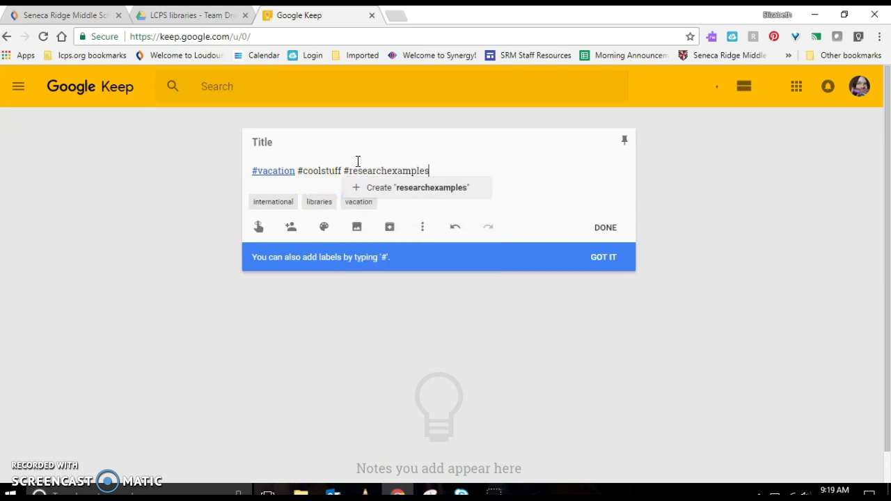
pyautogui.press('Return')
pyautogui.click(339, 169)
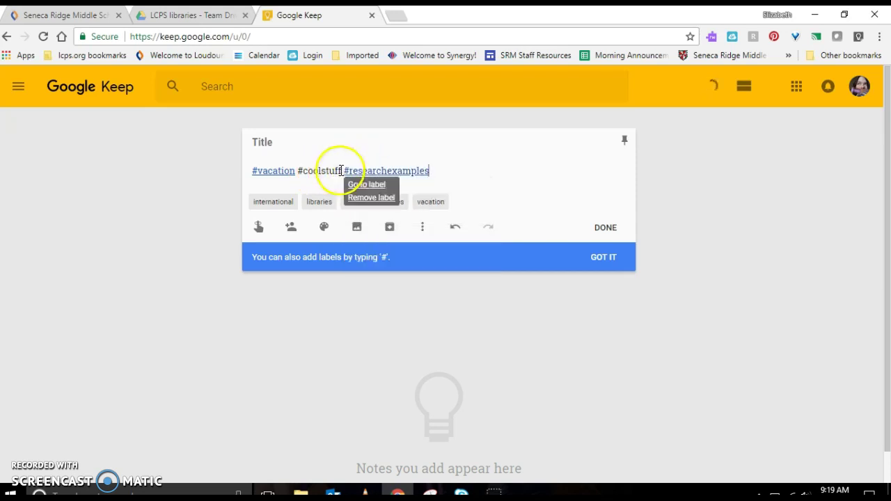
pyautogui.press('Return')
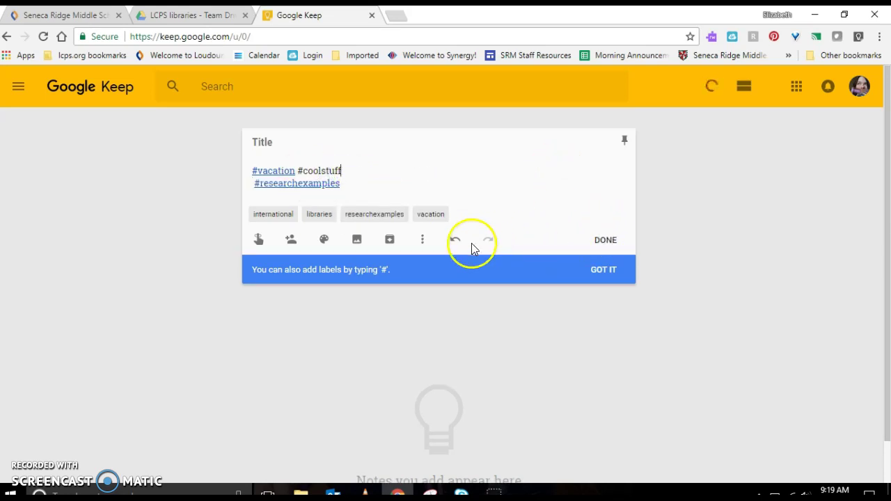
# Review the note's assigned labels in the label list and finish the note
pyautogui.click(422, 240)
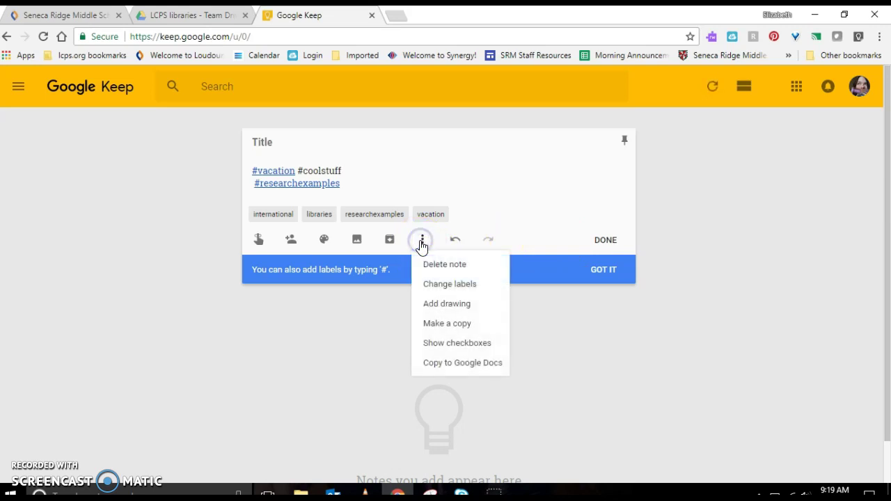
pyautogui.click(453, 283)
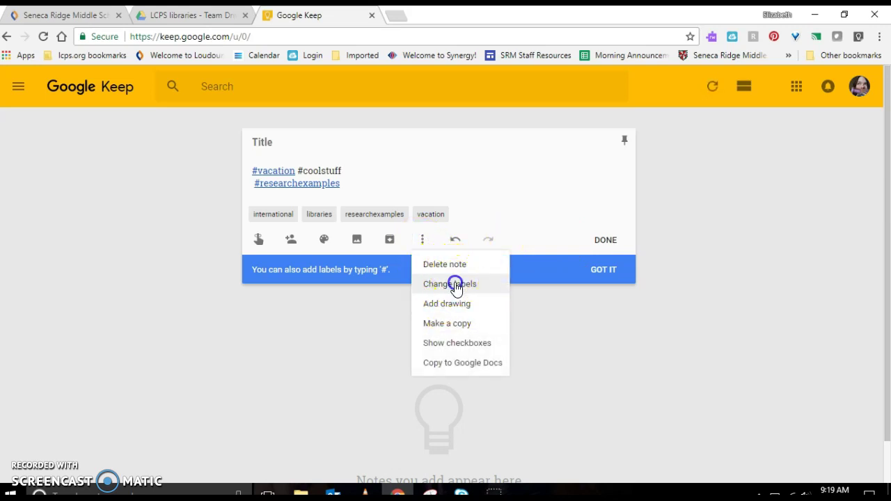
pyautogui.moveTo(555, 318); pyautogui.dragTo(546, 402)
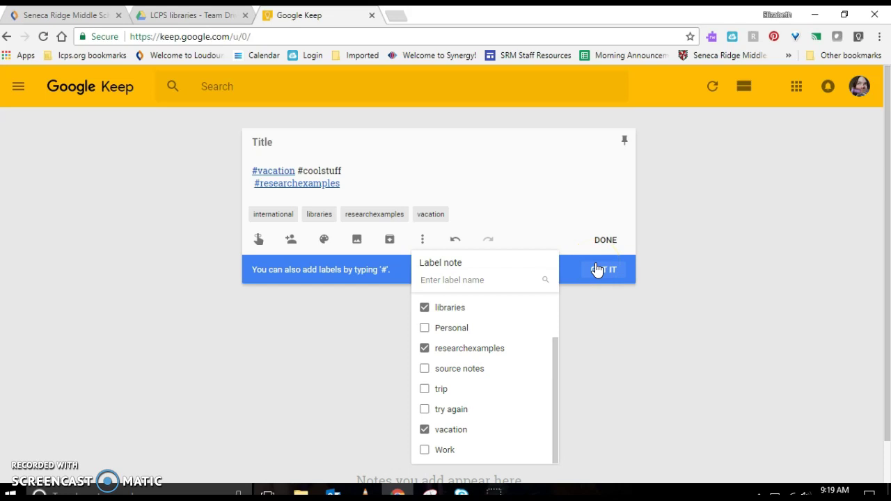
pyautogui.click(606, 241)
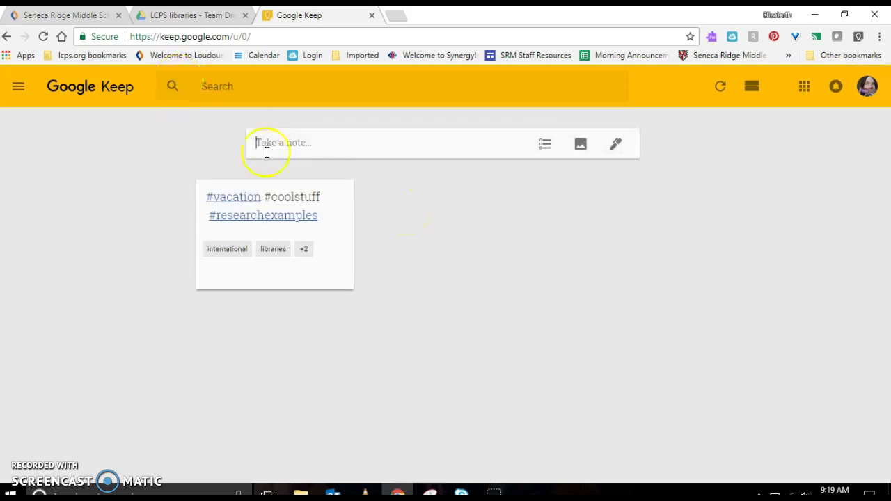
# Search Google for "cool libraries to visit" in a new browser tab
pyautogui.click(393, 16)
pyautogui.click(310, 256)
pyautogui.write('cool li')
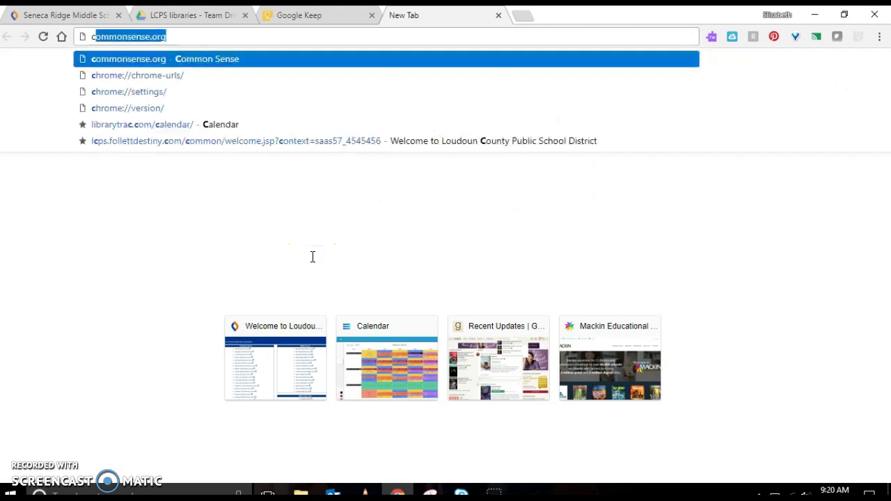
pyautogui.write('brary')
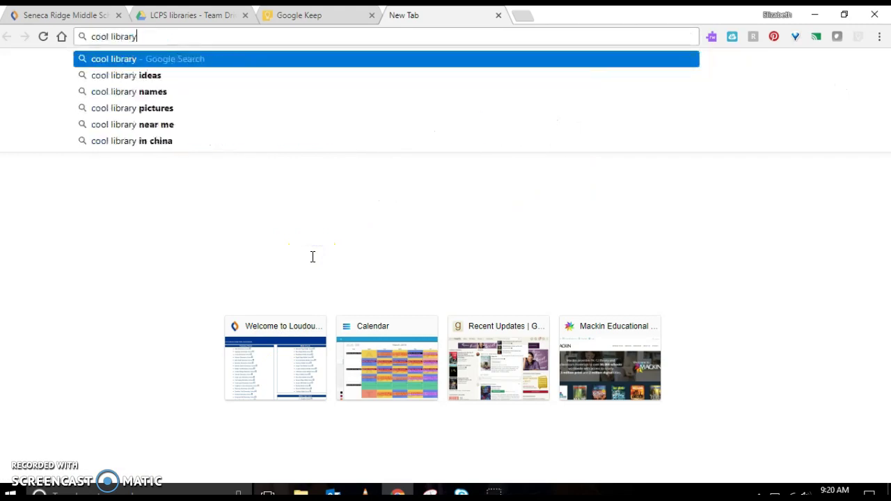
pyautogui.press('BackSpace')
pyautogui.write('ies to')
pyautogui.press('BackSpace')
pyautogui.press('BackSpace')
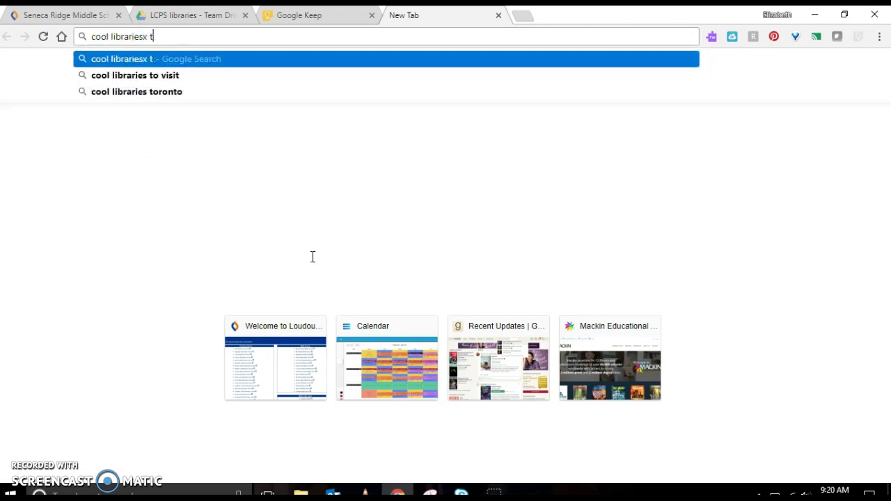
pyautogui.write('to visit')
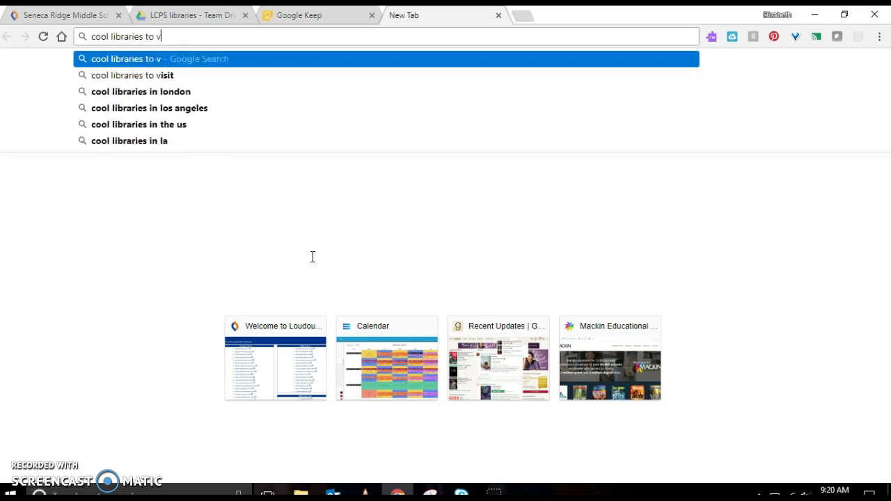
pyautogui.press('Return')
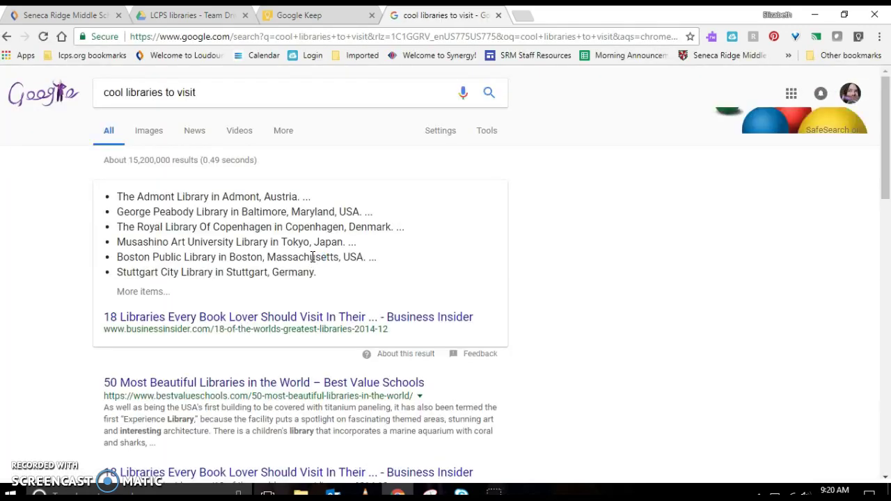
# Look through the search results and open the Culture Trip article "The USA's 10 Most Beautiful Libraries"
pyautogui.click(881, 143)
pyautogui.moveTo(880, 143); pyautogui.dragTo(883, 176)
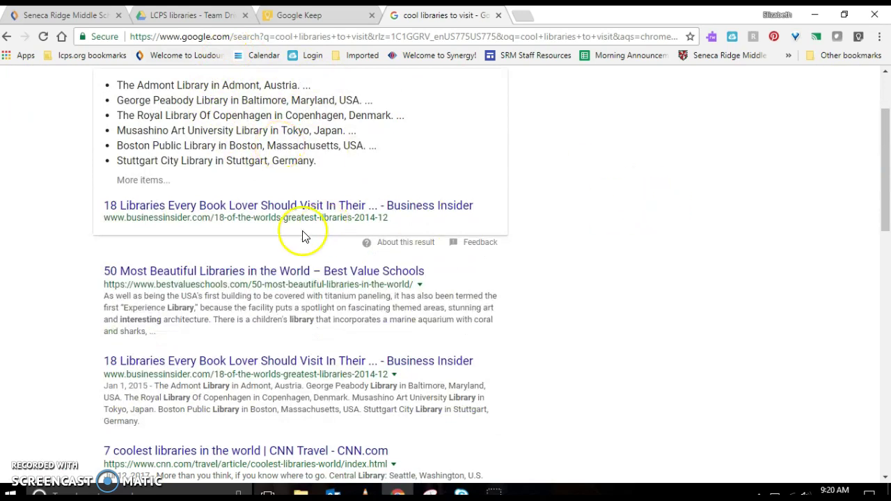
pyautogui.click(884, 223)
pyautogui.moveTo(884, 223); pyautogui.dragTo(884, 255)
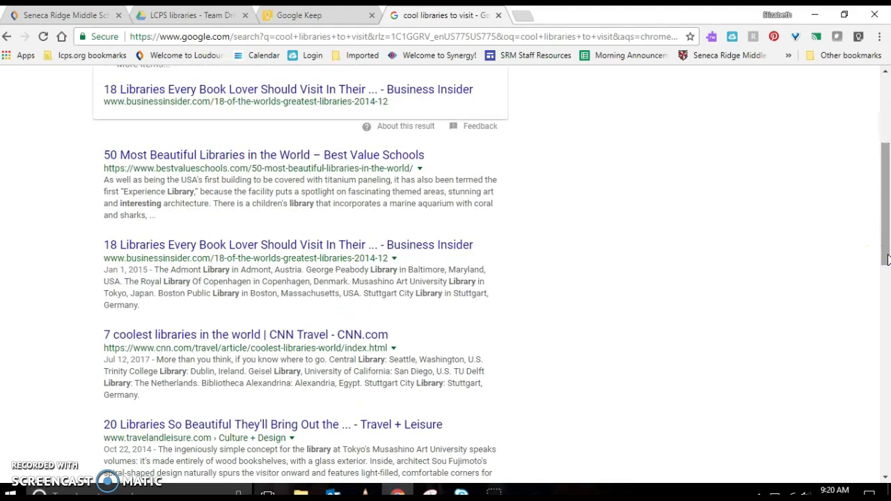
pyautogui.moveTo(888, 258); pyautogui.dragTo(886, 296)
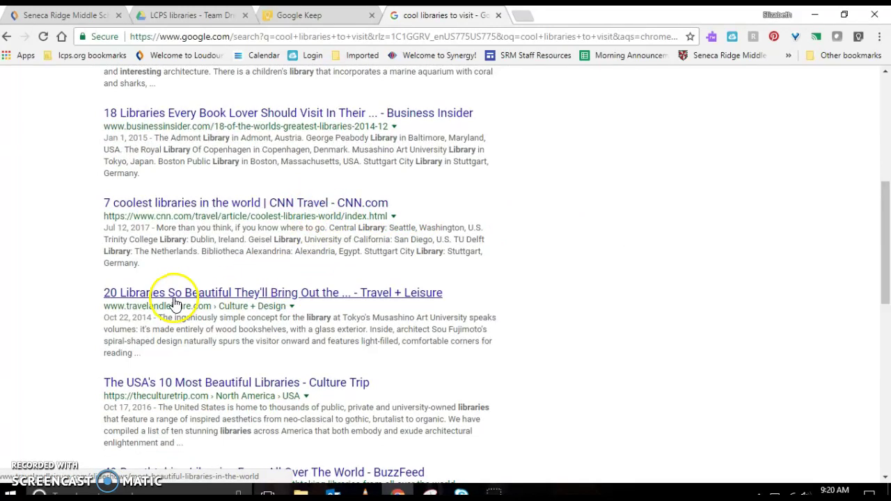
pyautogui.click(167, 385)
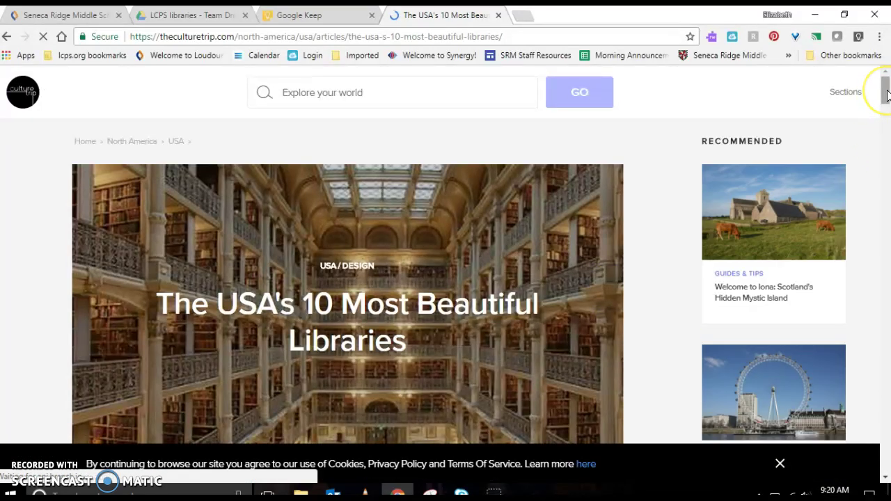
pyautogui.moveTo(886, 95); pyautogui.dragTo(882, 128)
# Start a new Google Keep note and paste the Culture Trip article's web address as its title
pyautogui.click(321, 17)
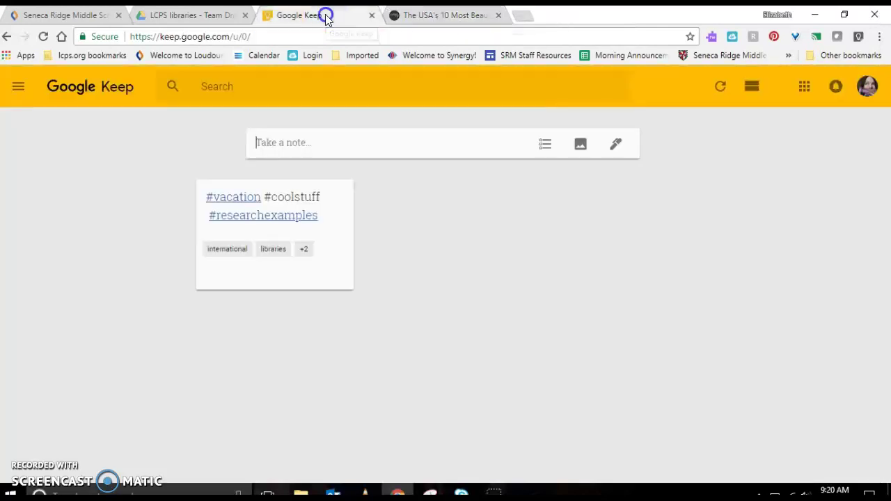
pyautogui.click(461, 144)
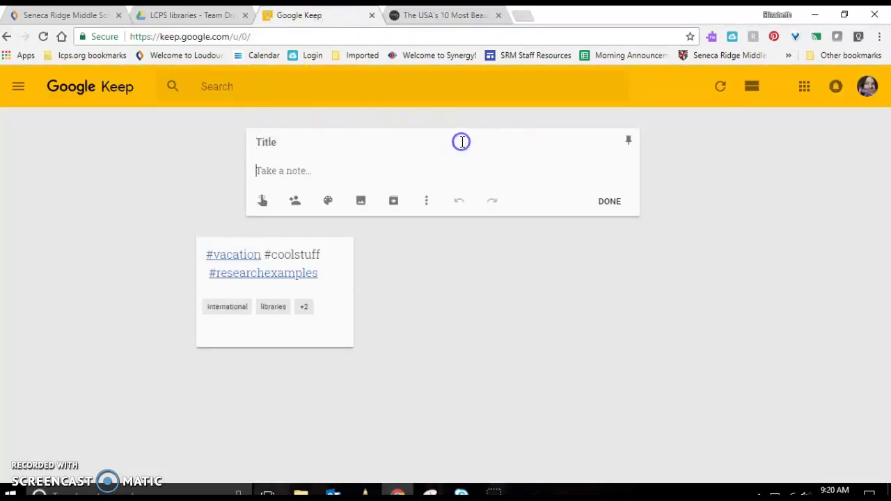
pyautogui.click(360, 137)
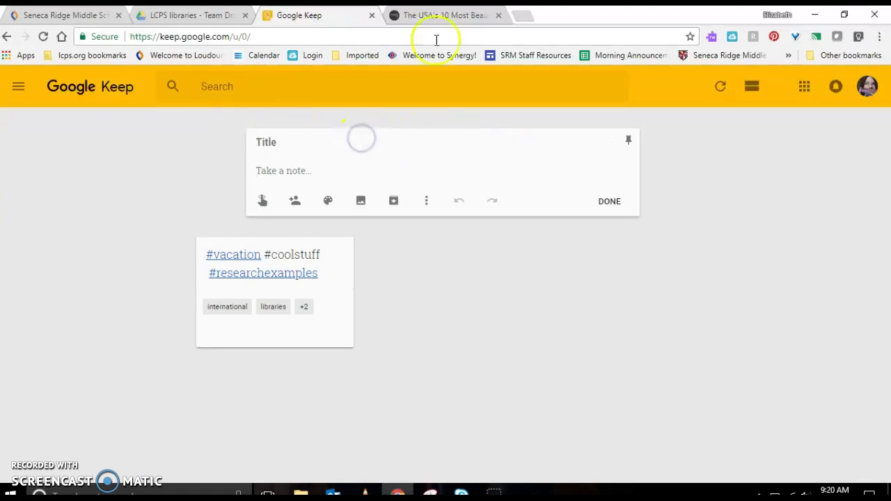
pyautogui.click(449, 15)
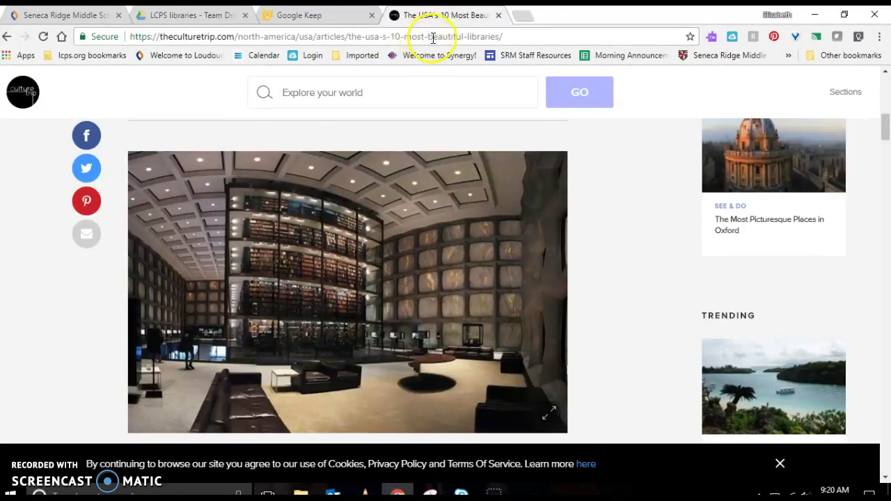
pyautogui.click(433, 38)
pyautogui.hotkey('ctrl', 'c')
pyautogui.click(299, 14)
pyautogui.hotkey('ctrl', 'v')
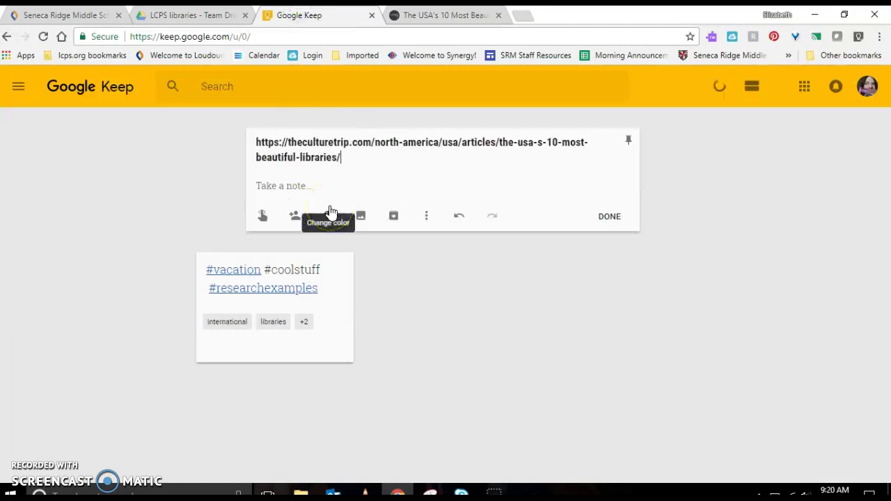
# In the Culture Trip article, copy the Boston Public Library passage from "A grand example of American Beaux-Arts Classicism" to the paragraph's end
pyautogui.click(453, 15)
pyautogui.moveTo(885, 133); pyautogui.dragTo(887, 197)
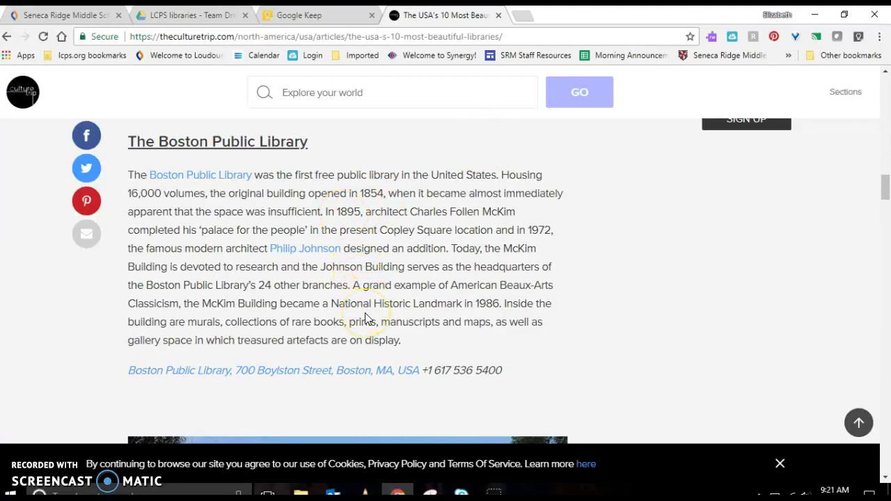
pyautogui.moveTo(129, 175); pyautogui.dragTo(339, 209)
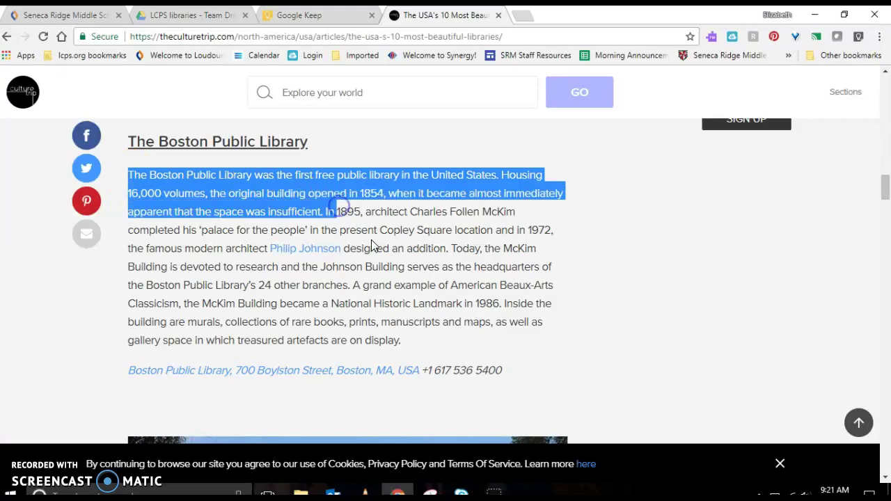
pyautogui.click(370, 242)
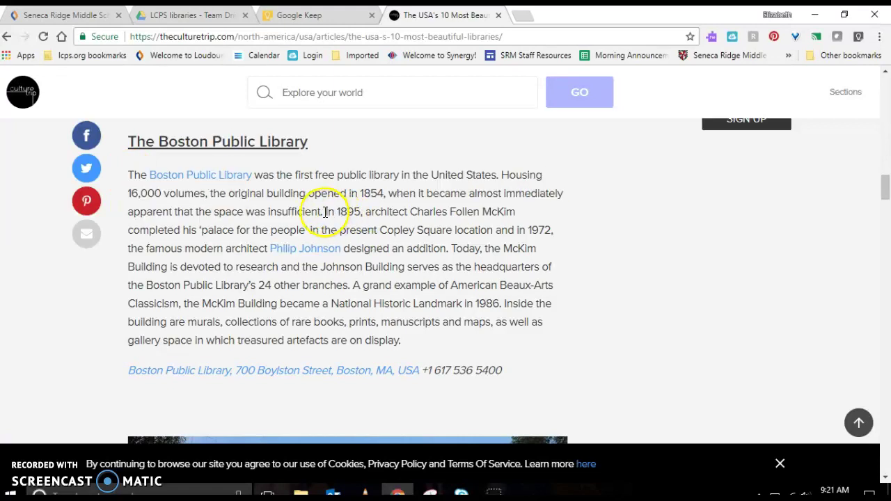
pyautogui.moveTo(414, 342); pyautogui.dragTo(351, 289)
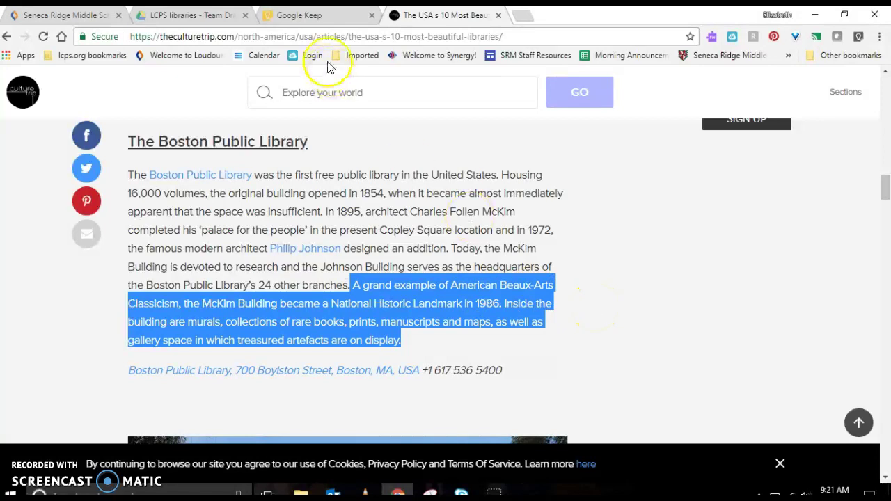
# Enter "Boston Public Library" in the Google Keep note's body and paste the copied passage beneath it, followed by blank lines
pyautogui.click(324, 16)
pyautogui.click(333, 161)
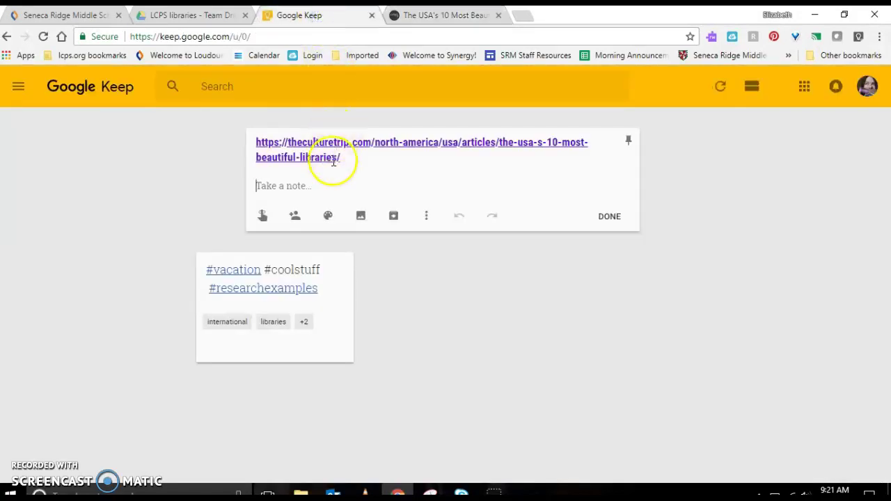
pyautogui.write('Boston Public Library')
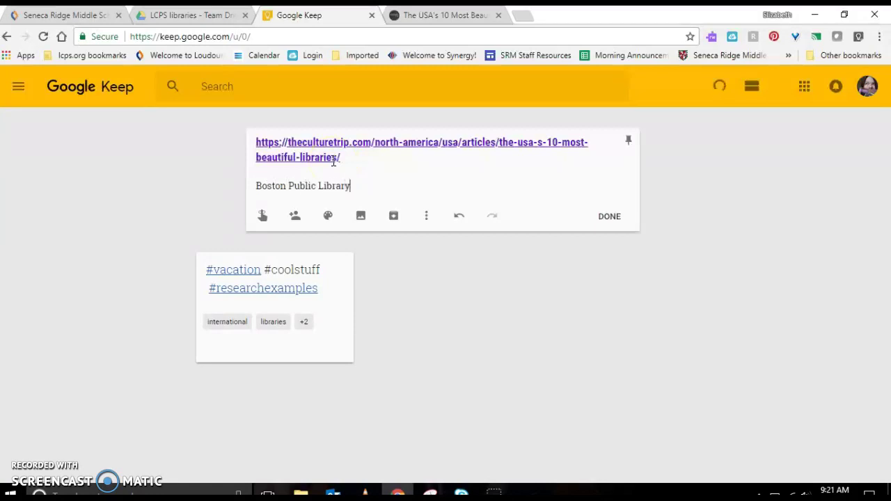
pyautogui.press('Return')
pyautogui.hotkey('ctrl', 'v')
pyautogui.press('Return')
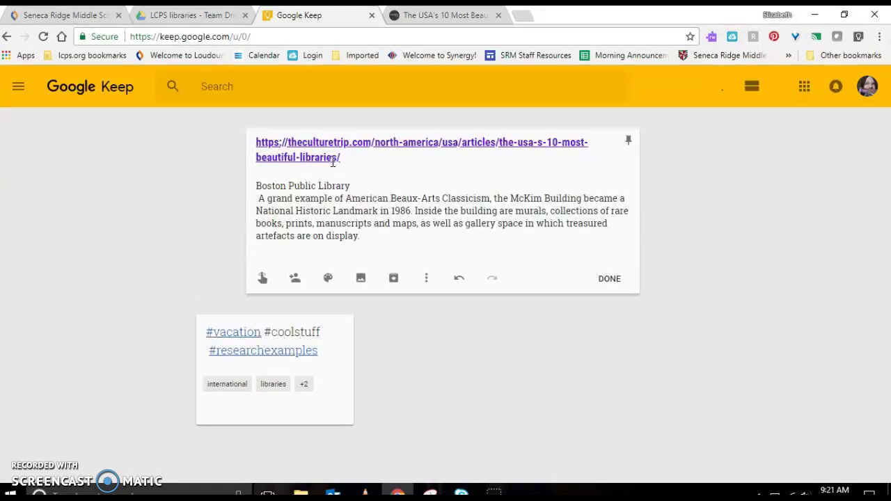
pyautogui.press('Return')
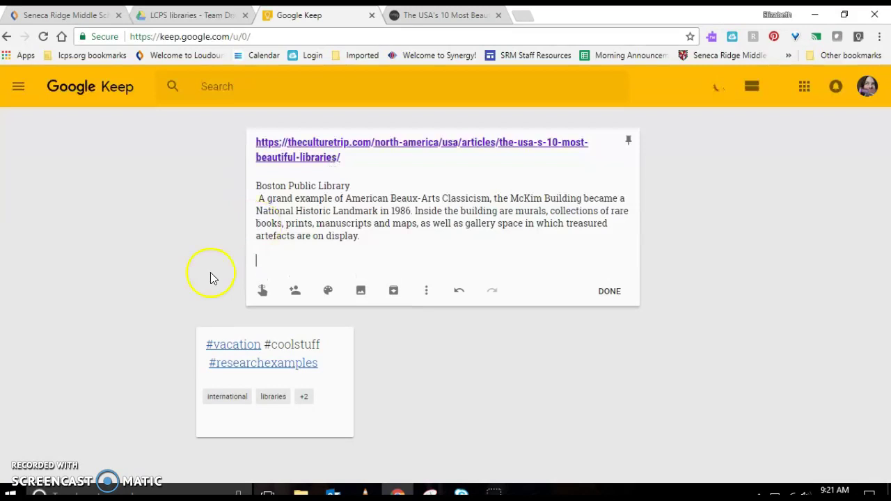
# Label the note with 7th grade research, Inspiration, libraries, trip, source notes and researchexamples
pyautogui.click(426, 292)
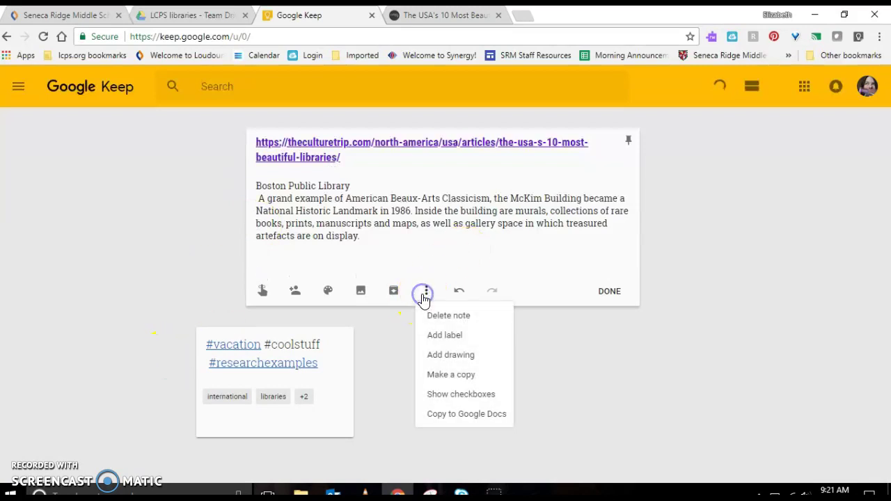
pyautogui.click(435, 338)
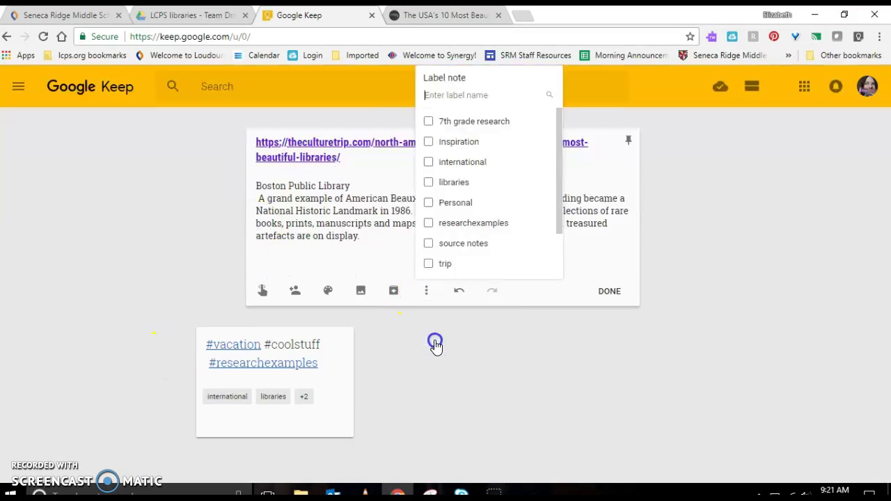
pyautogui.click(465, 125)
pyautogui.click(467, 142)
pyautogui.click(467, 182)
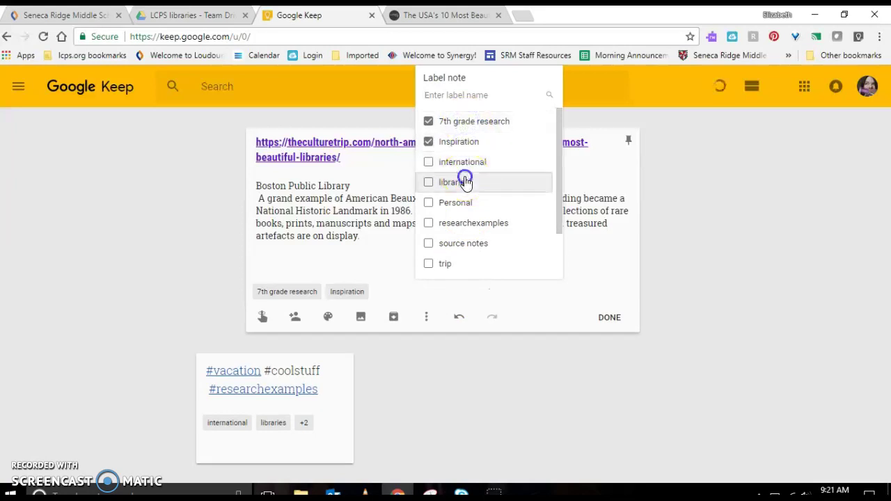
pyautogui.click(469, 265)
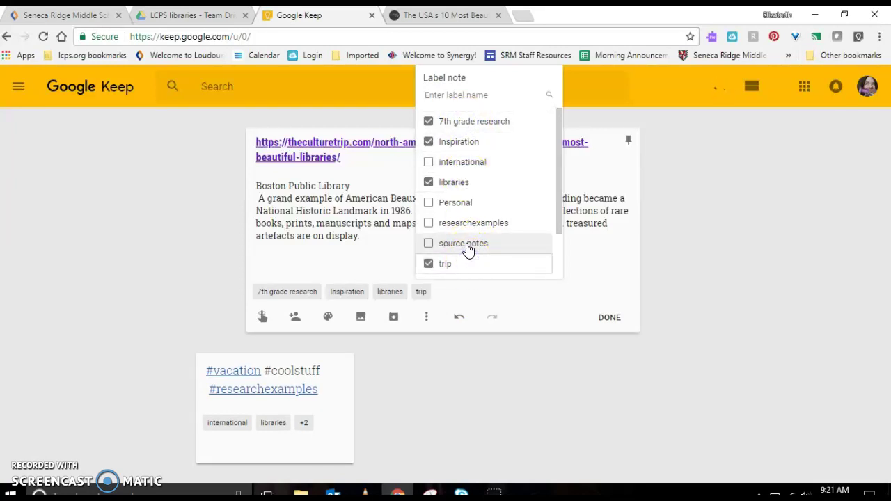
pyautogui.click(466, 246)
pyautogui.click(527, 220)
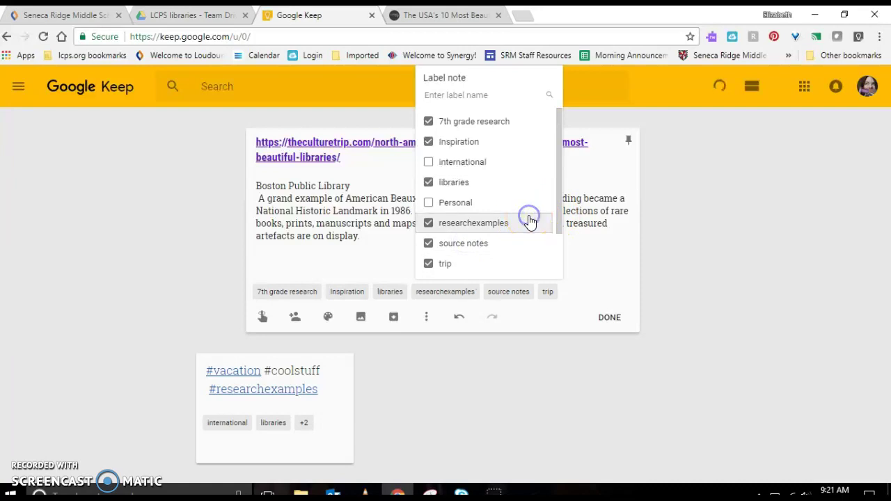
pyautogui.click(527, 221)
pyautogui.click(491, 230)
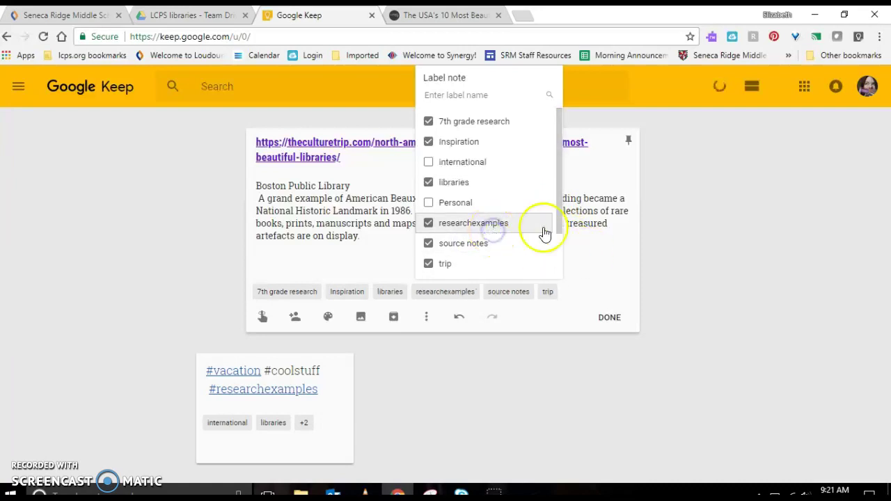
pyautogui.click(588, 252)
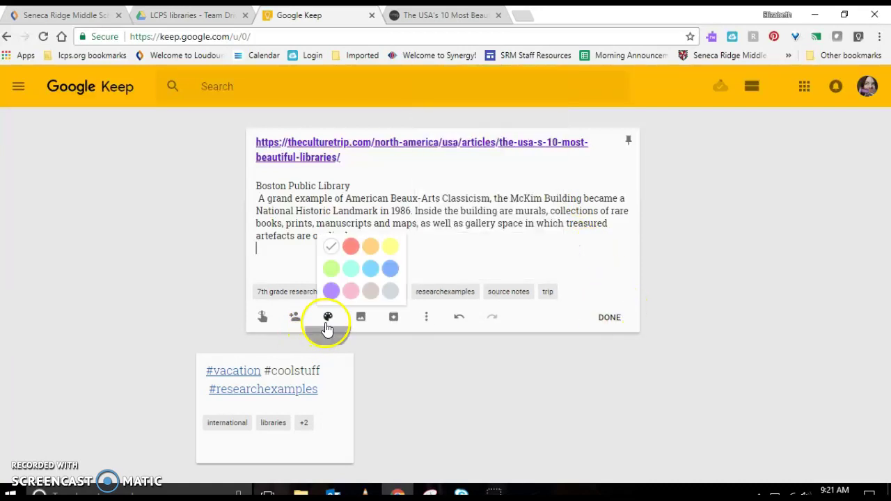
# Color the Boston Public Library note purple and finish it
pyautogui.moveTo(327, 320)
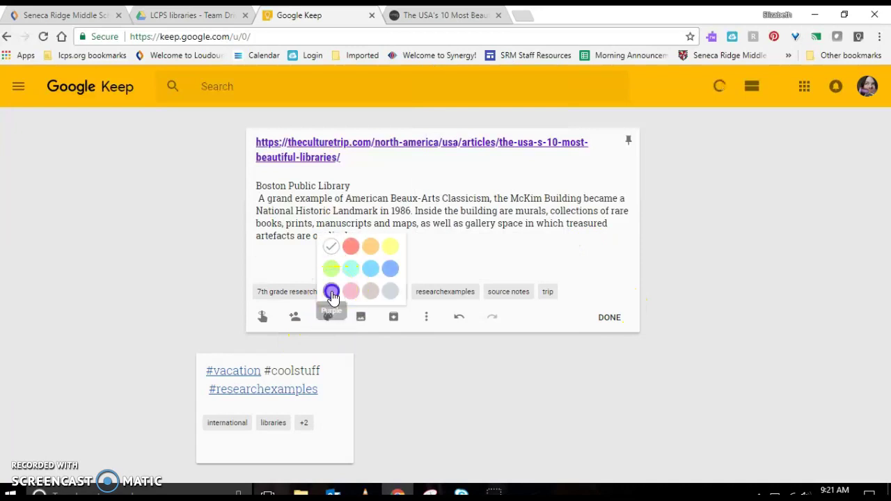
pyautogui.click(332, 292)
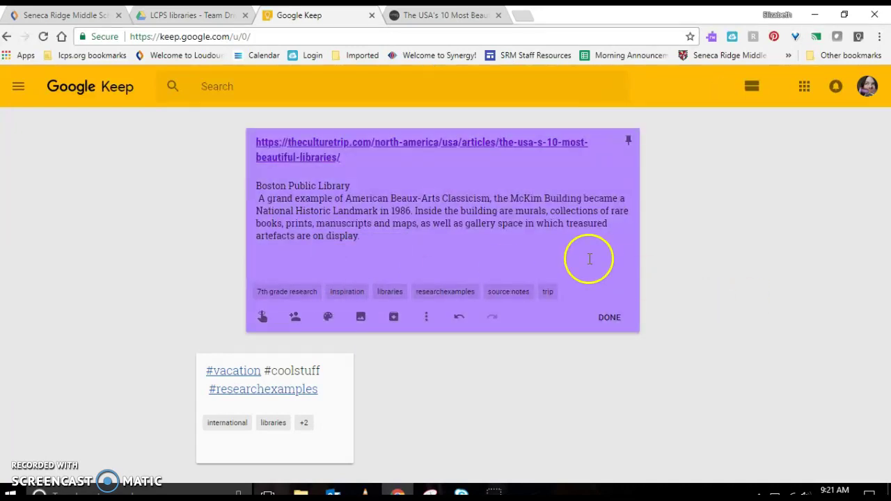
pyautogui.click(608, 318)
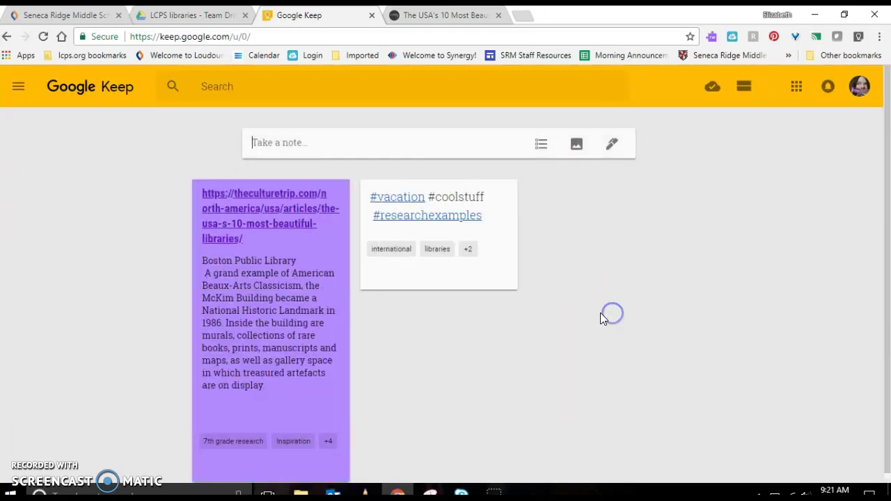
# Return to the Google results for cool libraries and open the Travel + Leisure article "20 Libraries So Beautiful They'll Bring Out the Bookworm in Everyone"
pyautogui.click(421, 15)
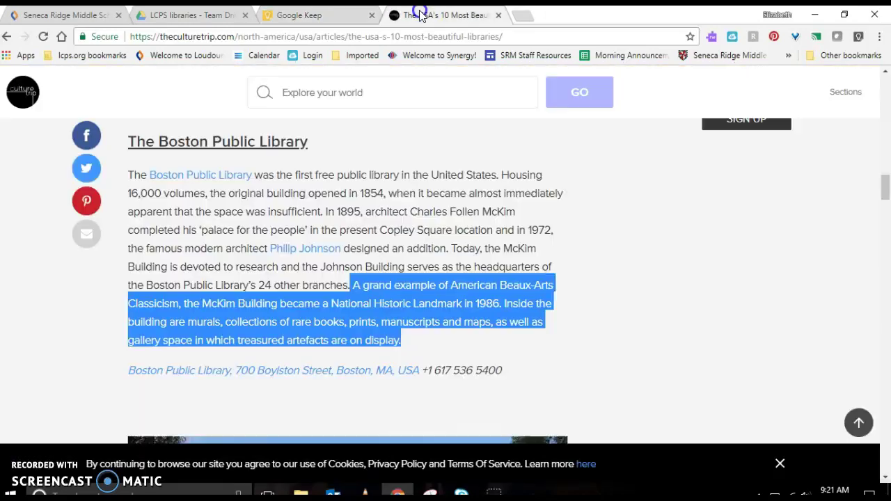
pyautogui.moveTo(883, 186); pyautogui.dragTo(886, 257)
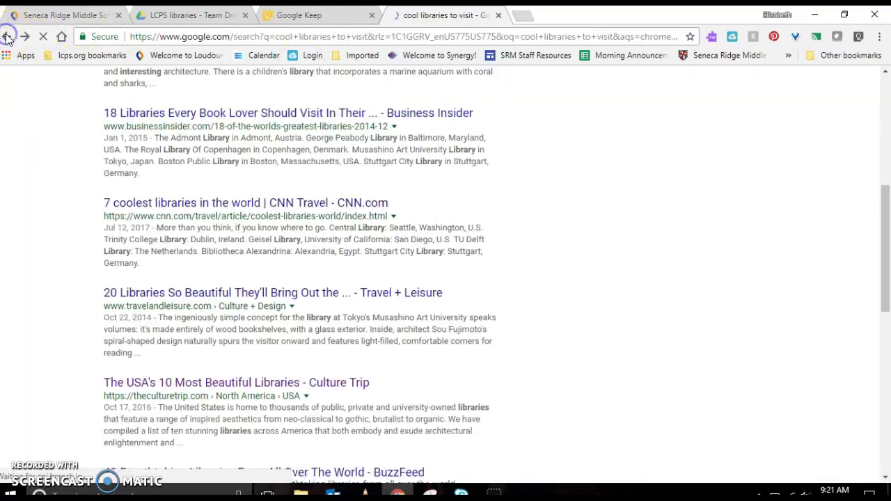
pyautogui.click(7, 37)
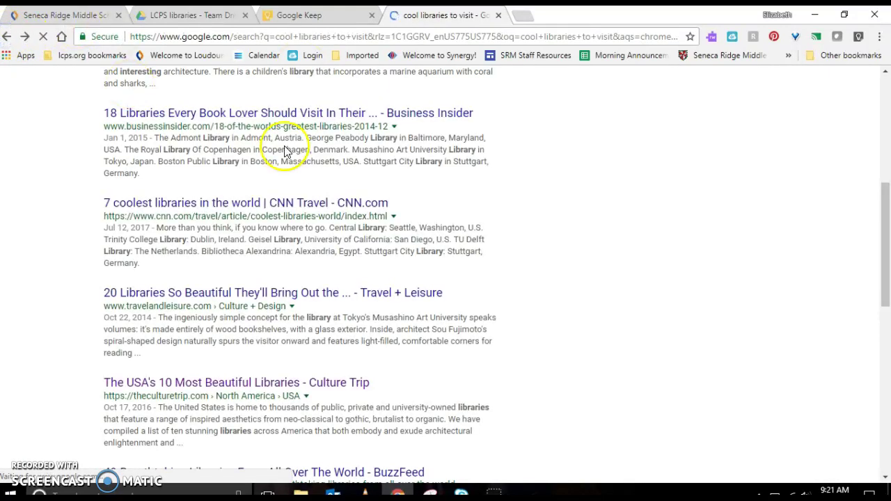
pyautogui.click(218, 292)
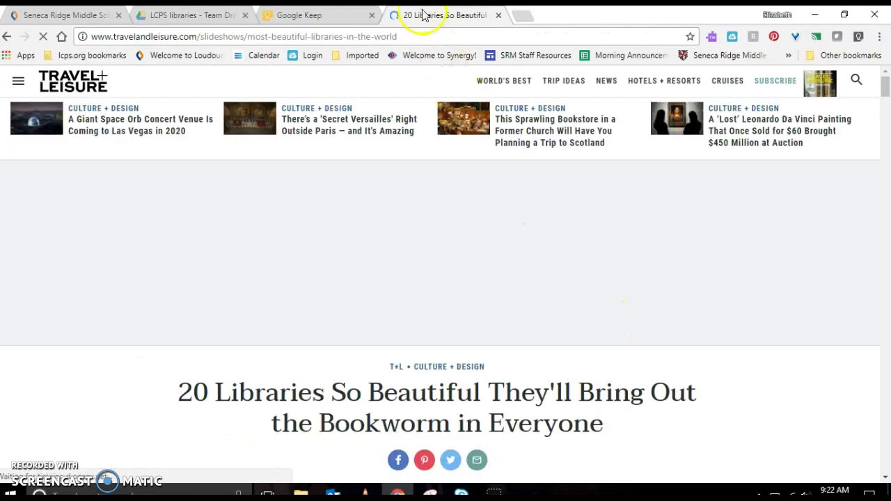
# Copy the Travel + Leisure article's web address and paste it as the title of a new Google Keep note
pyautogui.click(427, 35)
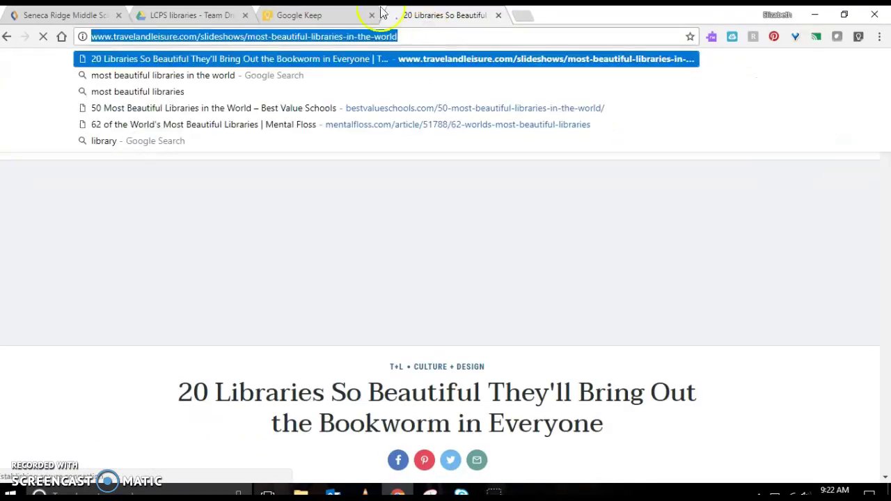
pyautogui.click(299, 15)
pyautogui.click(344, 142)
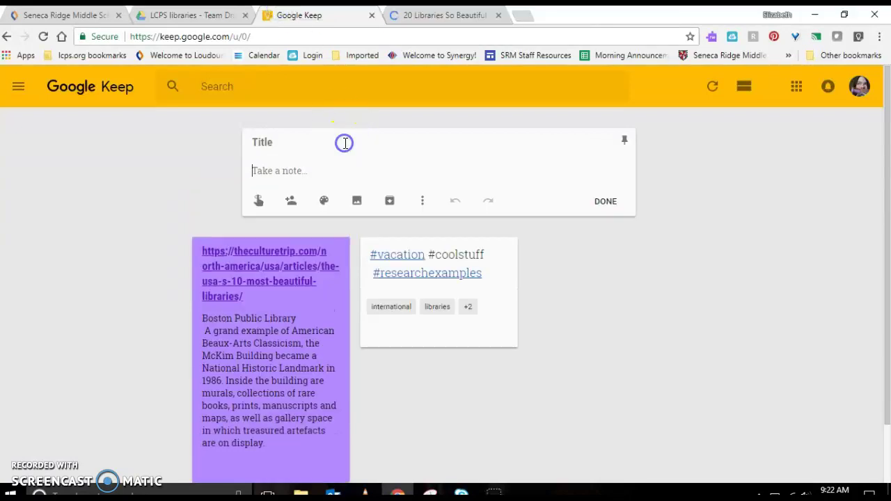
pyautogui.hotkey('ctrl', 'v')
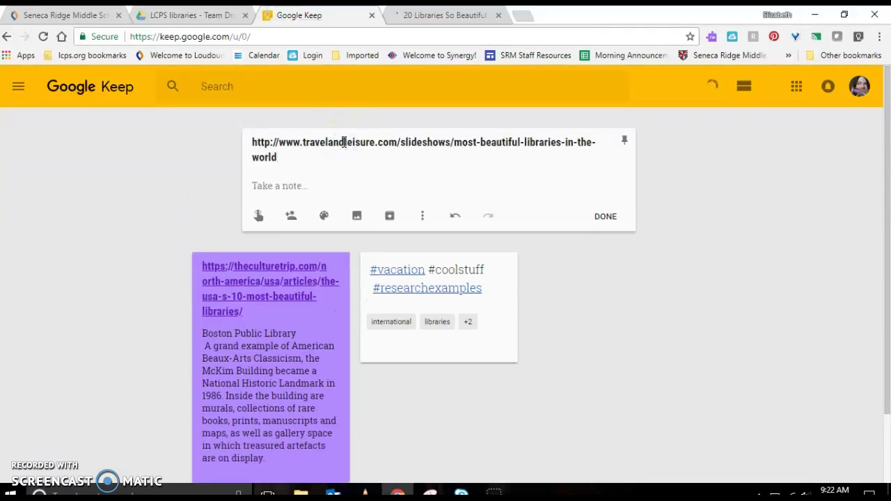
# Find the George Peabody Library entry in the Travel + Leisure article and copy its heading and full description
pyautogui.click(432, 21)
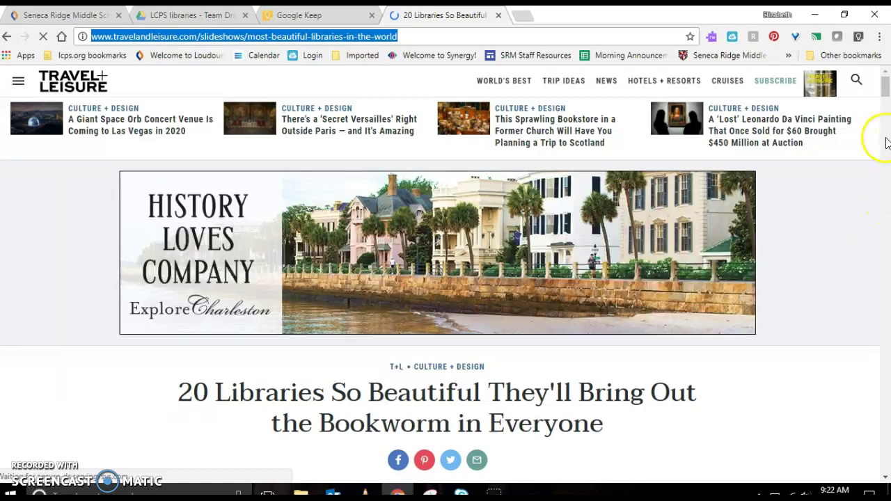
pyautogui.moveTo(885, 102); pyautogui.dragTo(885, 149)
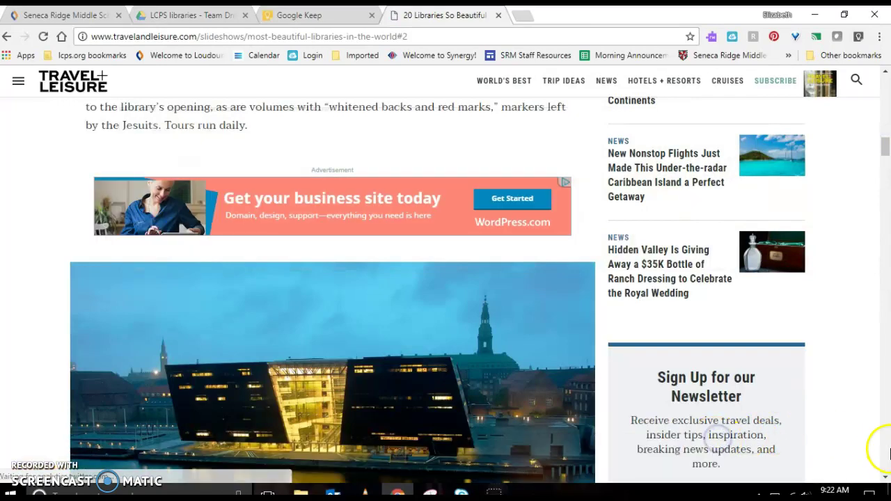
pyautogui.click(885, 451)
pyautogui.click(886, 449)
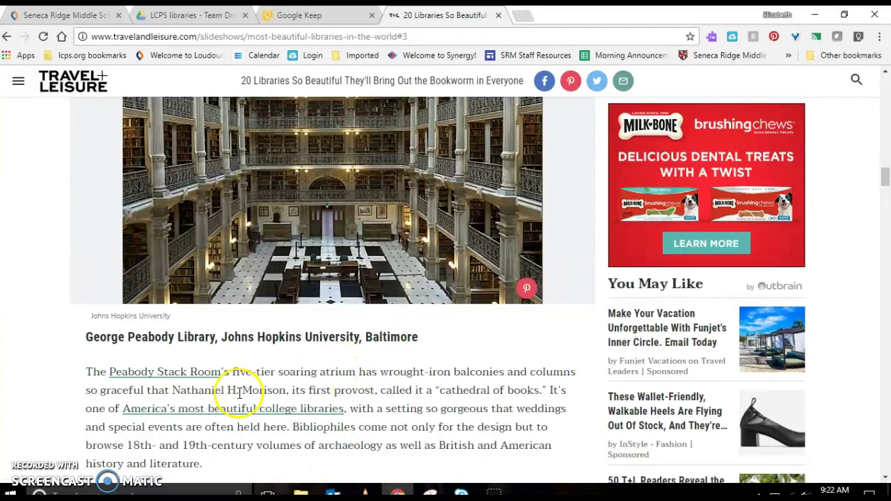
pyautogui.moveTo(226, 465); pyautogui.dragTo(81, 342)
pyautogui.hotkey('ctrl', 'c')
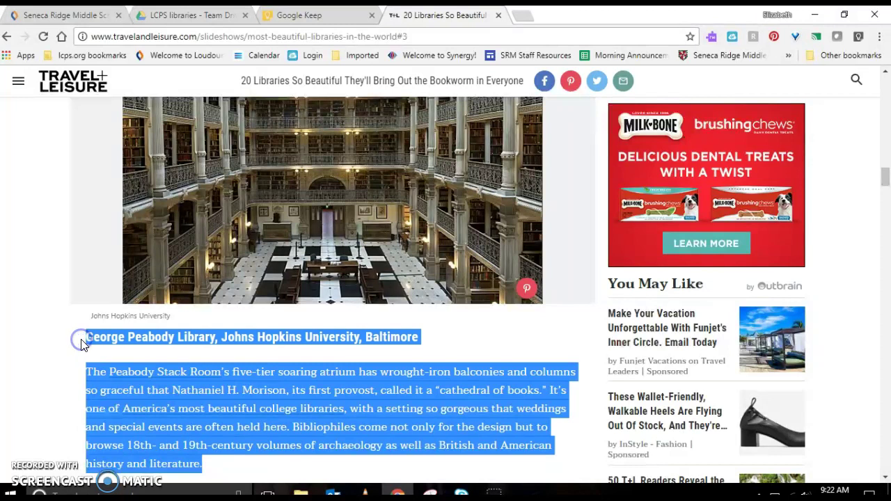
# Paste the George Peabody Library passage into the body of the Travel + Leisure note in Google Keep, followed by blank lines
pyautogui.click(282, 16)
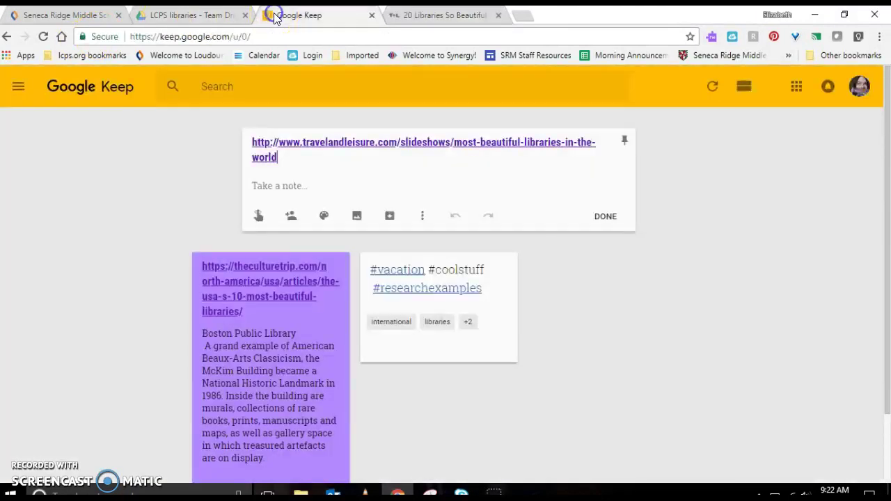
pyautogui.click(395, 179)
pyautogui.hotkey('ctrl', 'v')
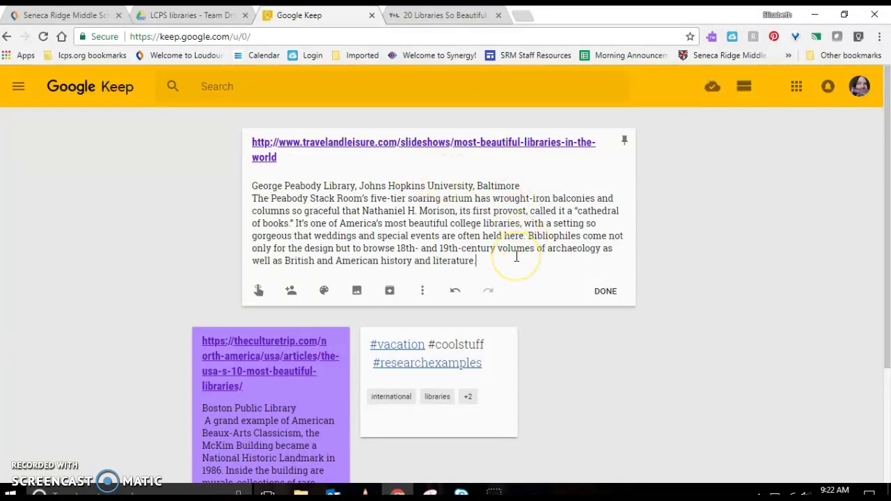
pyautogui.press('Return')
pyautogui.press('Return')
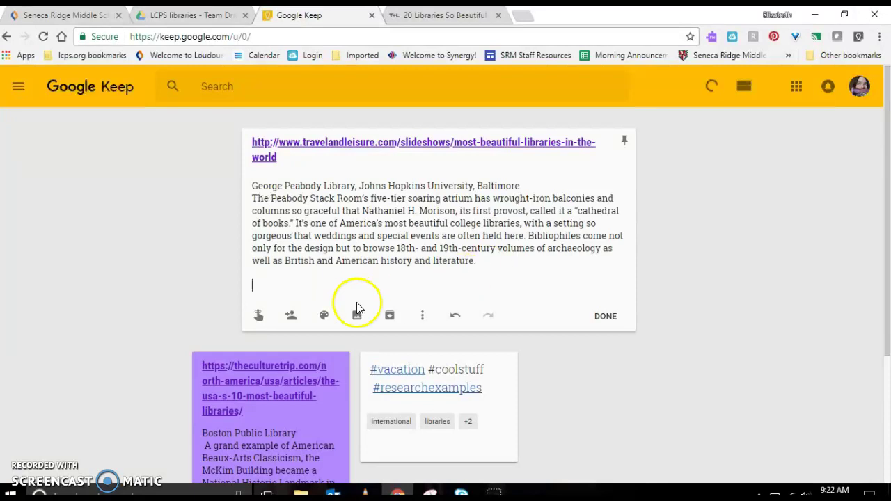
# Label the George Peabody Library note with source notes, trip, libraries and researchexamples
pyautogui.click(424, 317)
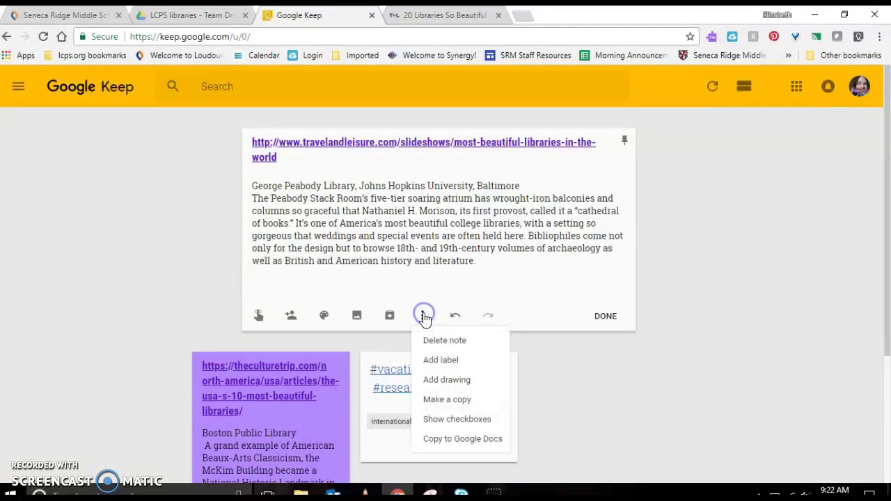
pyautogui.click(435, 361)
pyautogui.scroll(-1, 445, 285)
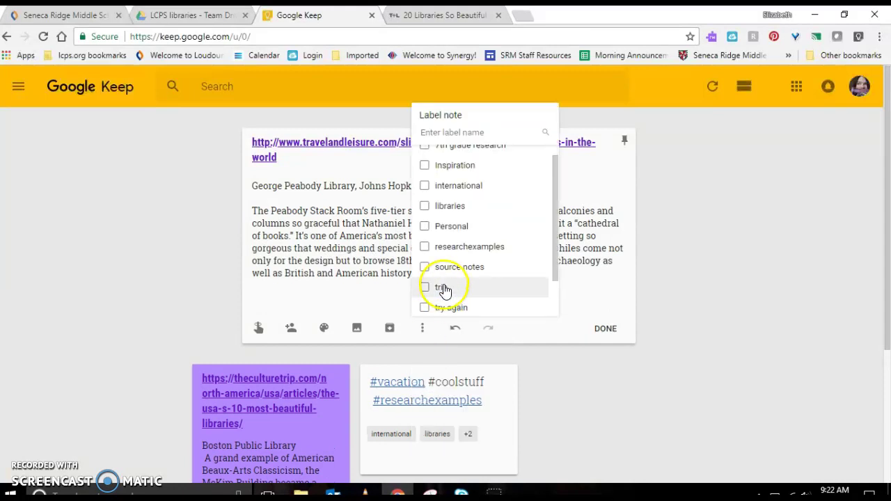
pyautogui.click(443, 268)
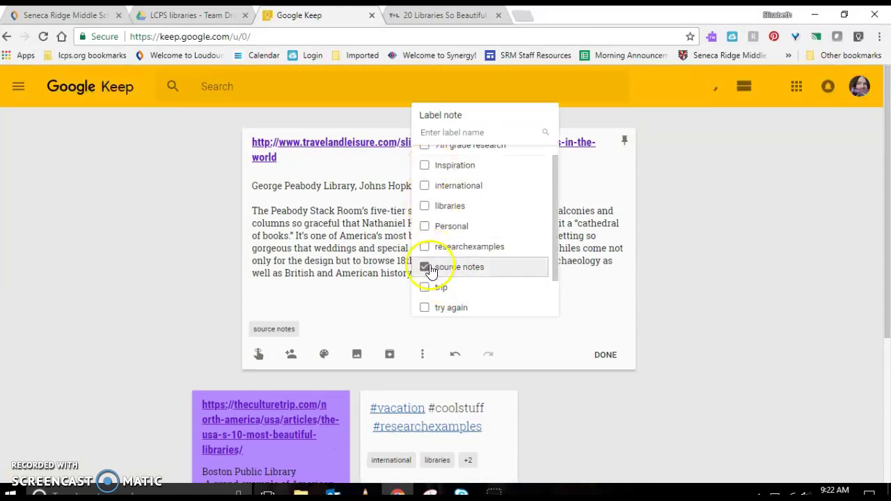
pyautogui.click(426, 287)
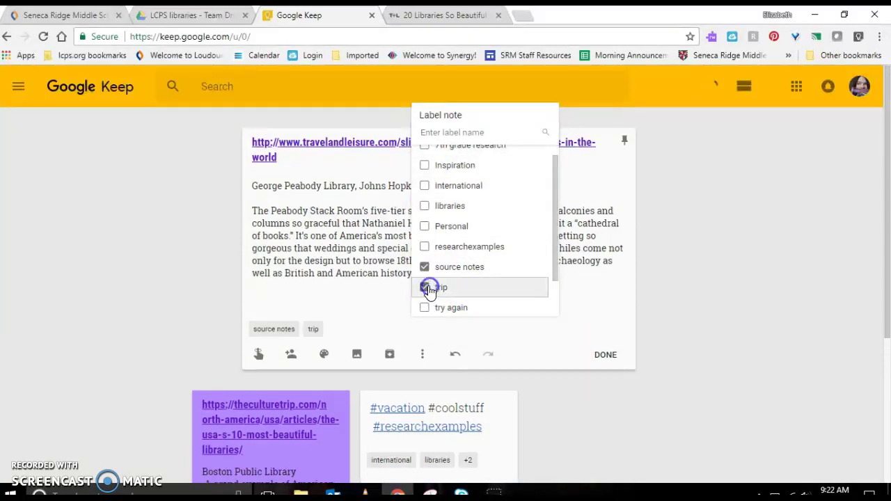
pyautogui.click(424, 205)
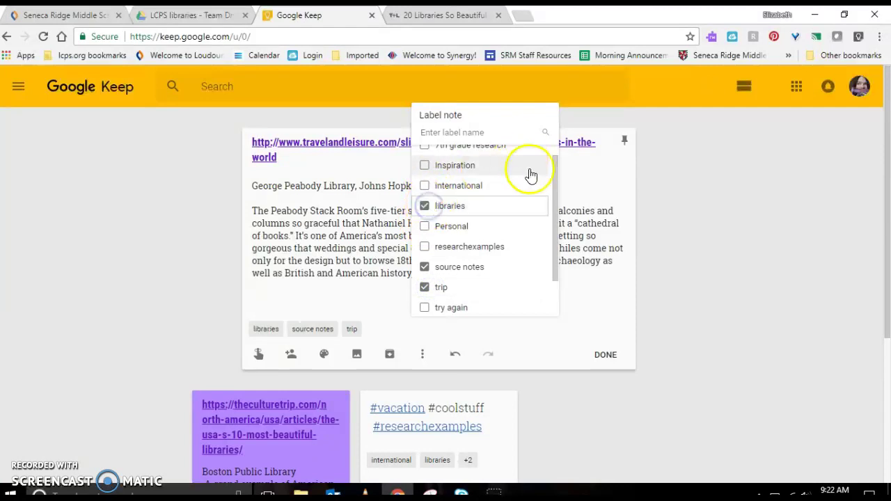
pyautogui.click(466, 248)
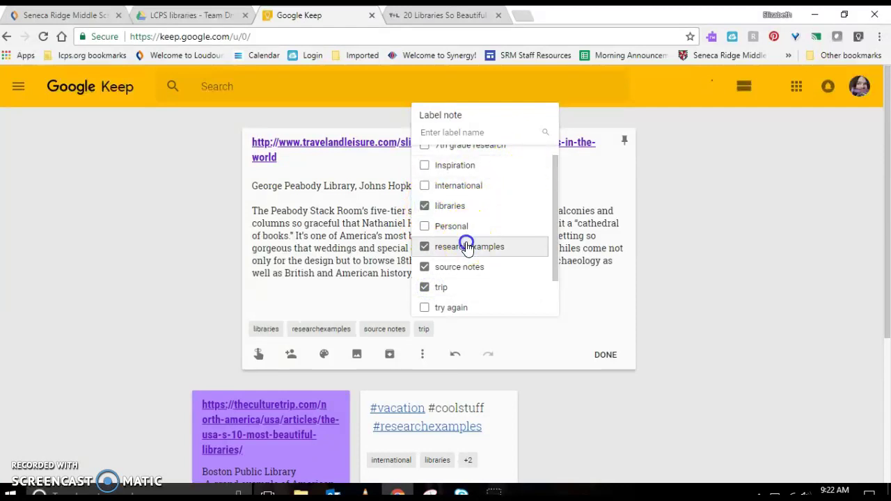
pyautogui.click(371, 304)
# Color the George Peabody Library note teal and finish it
pyautogui.click(324, 354)
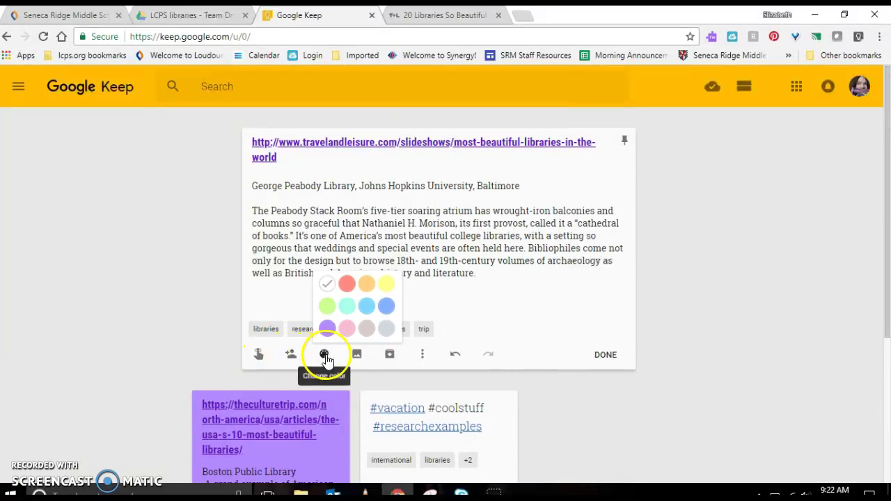
pyautogui.click(326, 354)
pyautogui.click(327, 353)
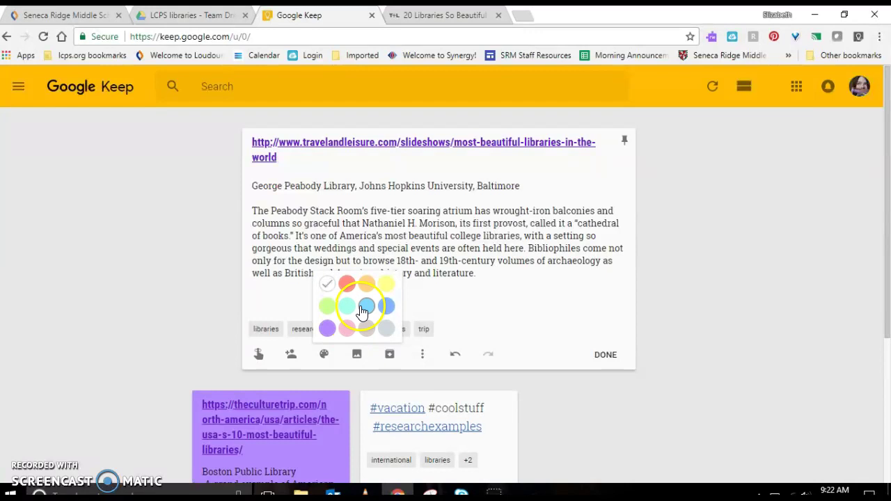
pyautogui.click(346, 307)
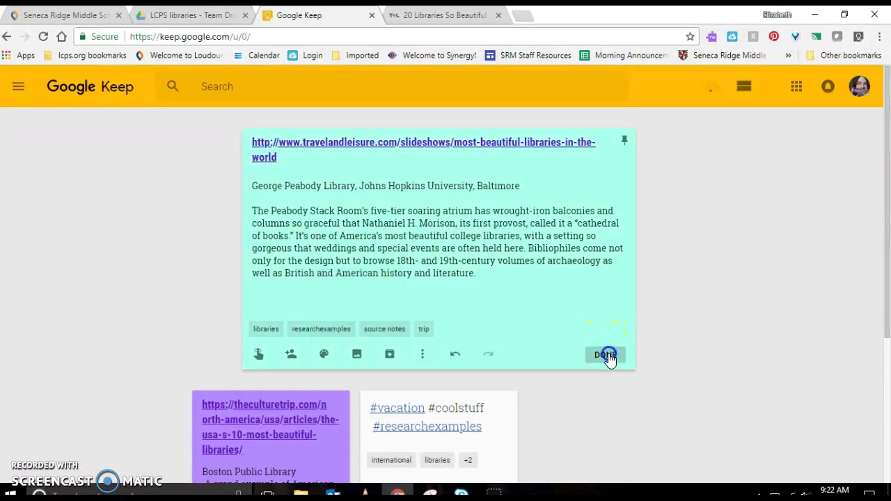
pyautogui.click(606, 355)
# Switch to Google Drive, go to My Drive and create a new blank Google Docs document
pyautogui.click(202, 15)
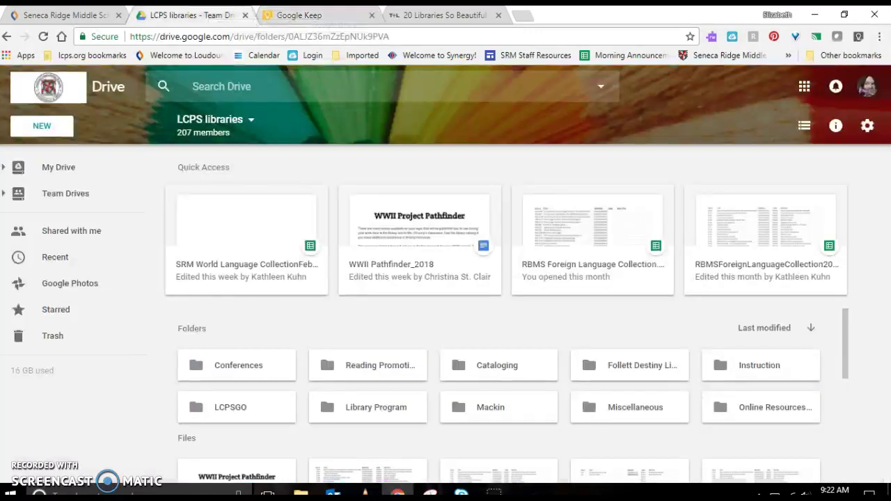
pyautogui.click(32, 131)
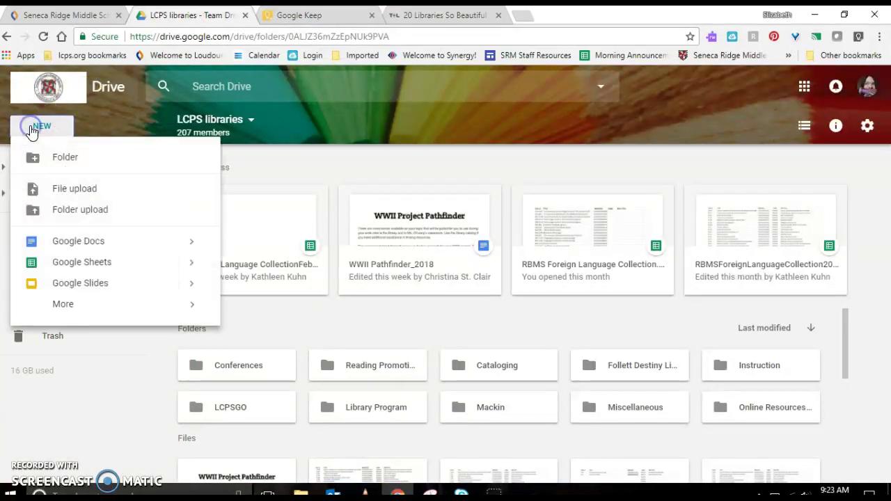
pyautogui.click(116, 107)
pyautogui.click(50, 174)
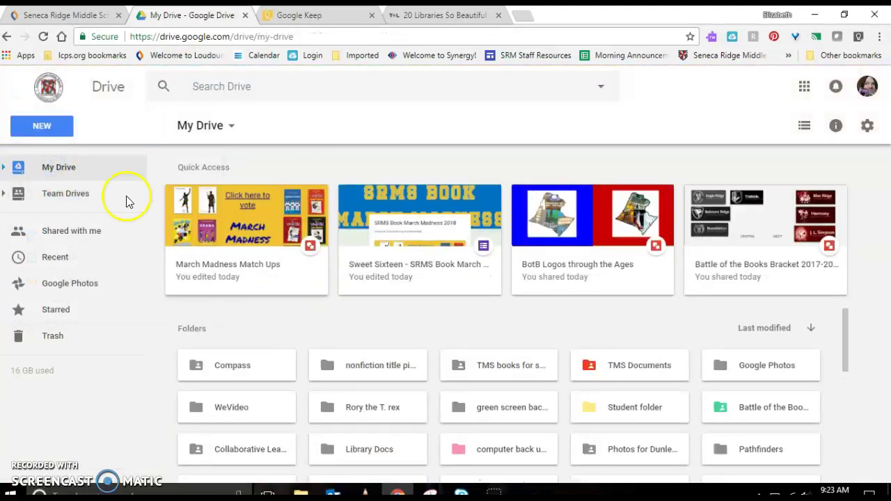
pyautogui.click(26, 127)
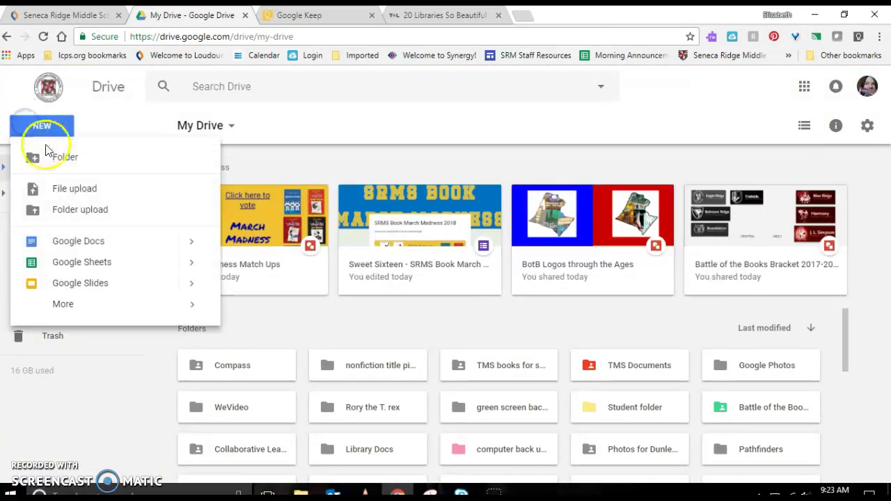
pyautogui.click(58, 241)
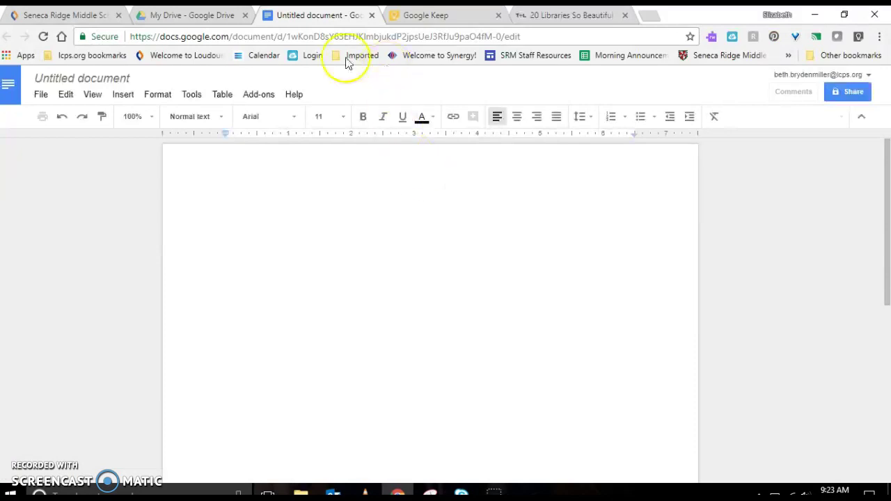
# Return to My Drive and create a new blank Google Slides presentation
pyautogui.click(197, 17)
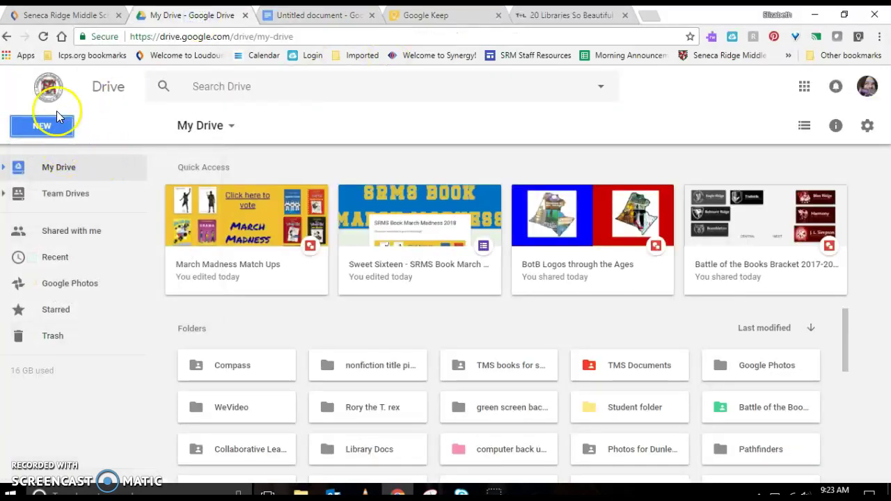
pyautogui.click(46, 137)
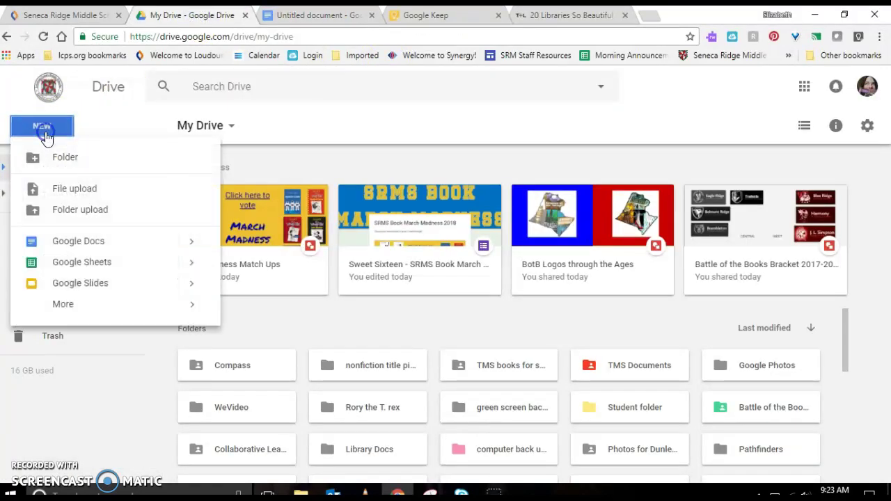
pyautogui.click(69, 282)
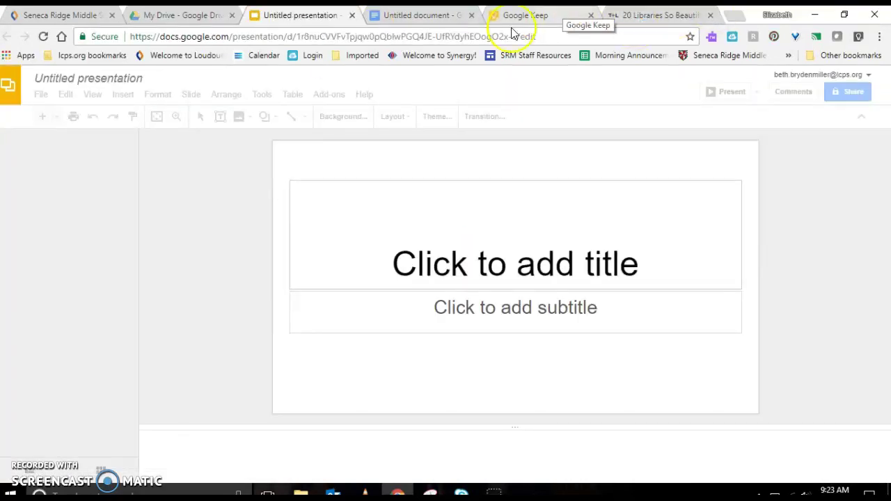
# Check where the Keep notepad command is offered in both the new presentation and the new document
pyautogui.click(263, 94)
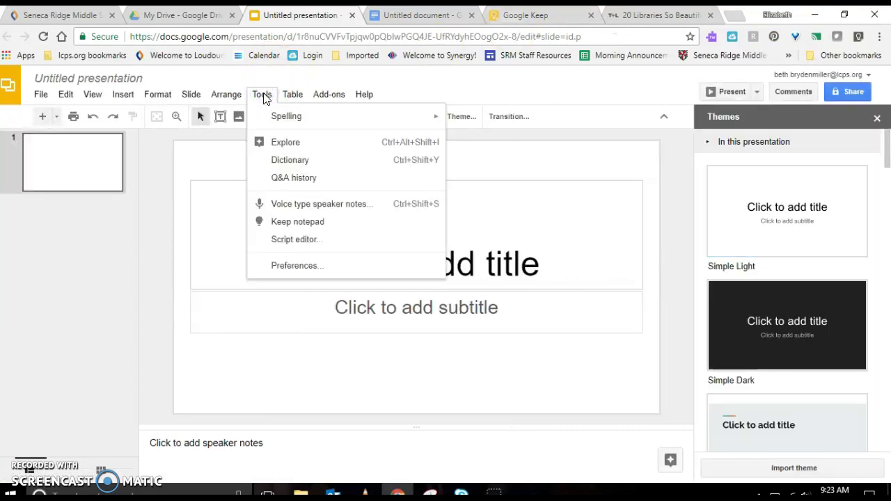
pyautogui.click(387, 19)
pyautogui.click(223, 96)
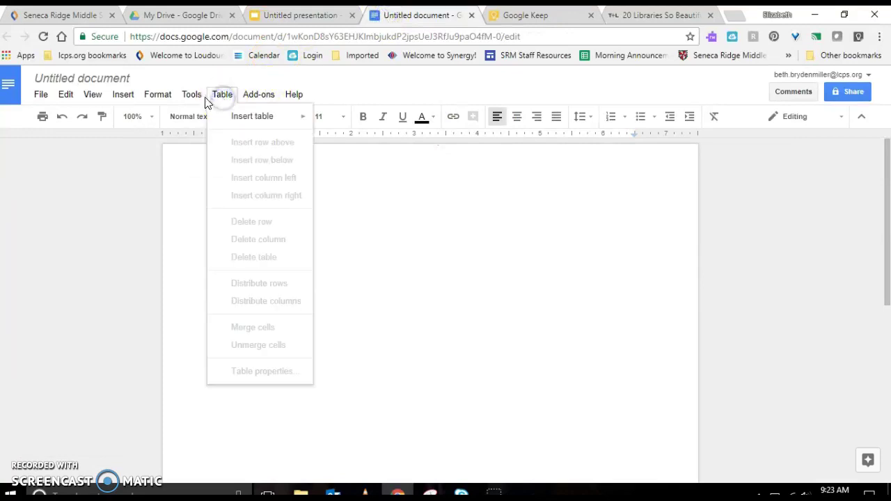
pyautogui.moveTo(204, 102)
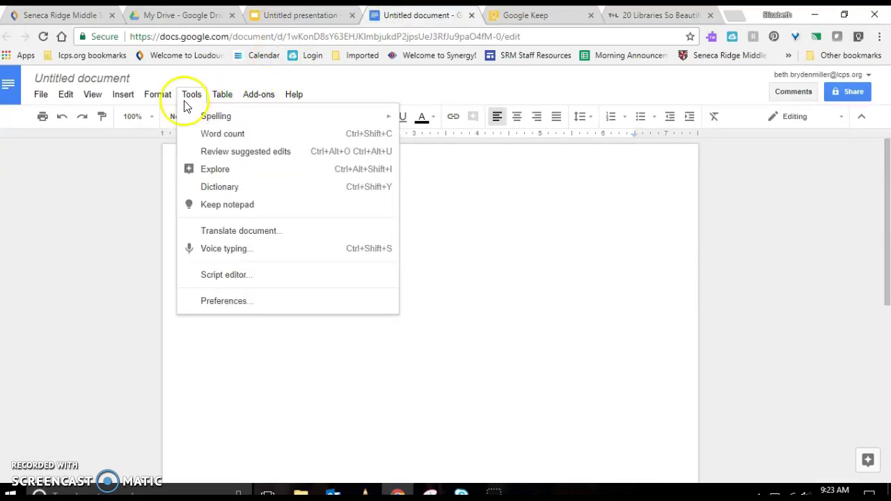
pyautogui.moveTo(131, 98)
pyautogui.moveTo(161, 96)
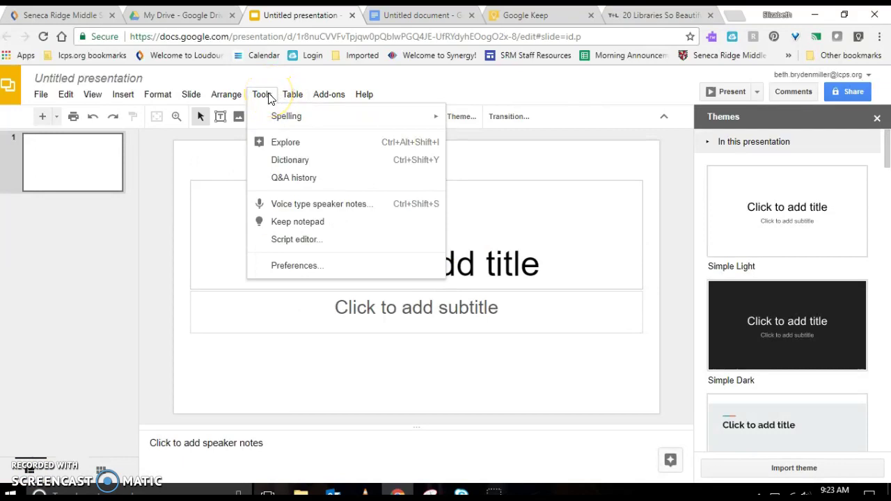
# Show the Keep notepad in the presentation and open the George Peabody Library note in full
pyautogui.click(287, 222)
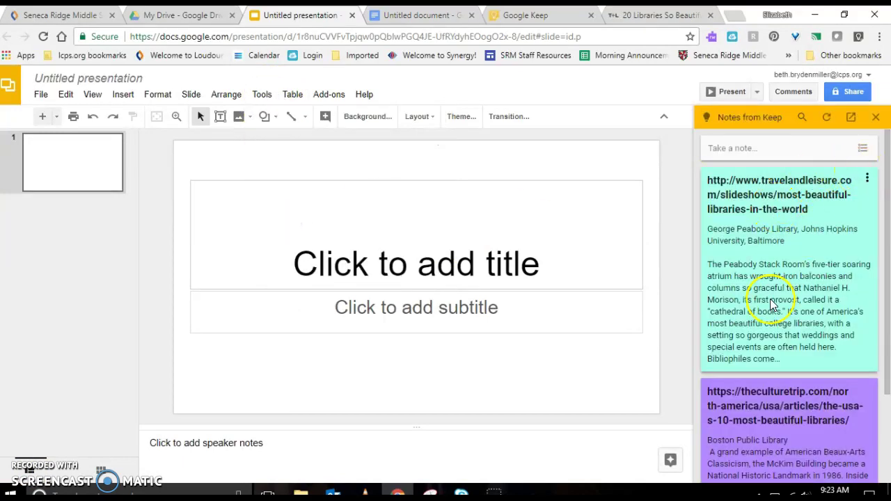
pyautogui.click(771, 305)
pyautogui.click(555, 233)
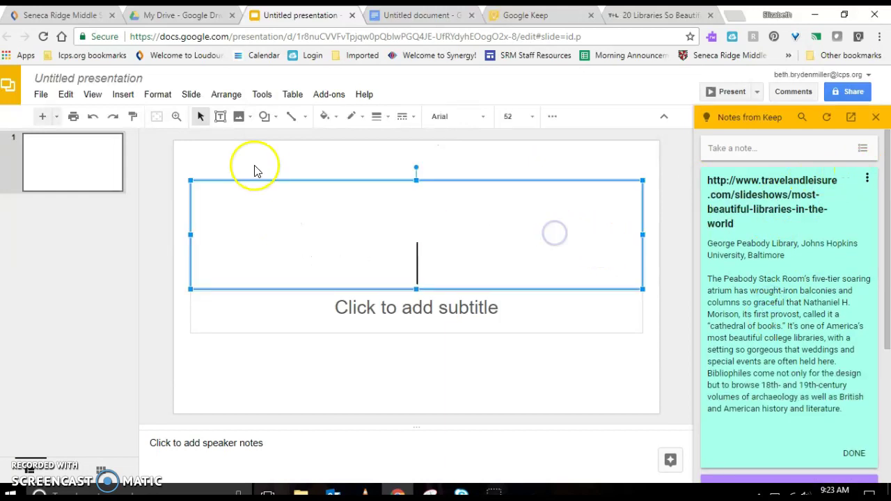
# Duplicate the blank title slide and apply the Title only layout to the copy, slide 2
pyautogui.click(191, 96)
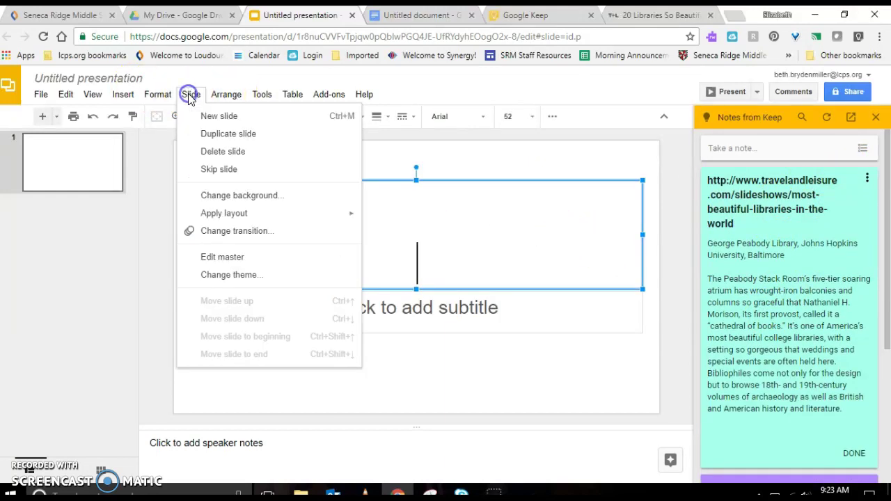
pyautogui.click(195, 134)
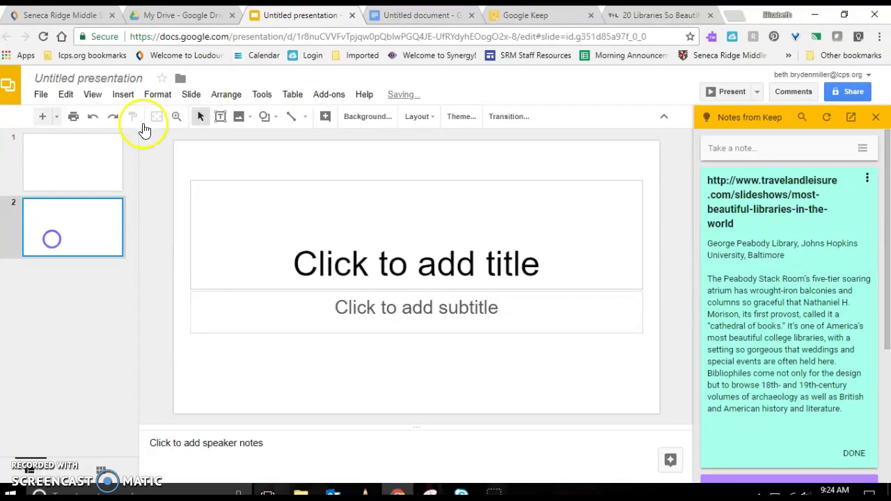
pyautogui.click(188, 96)
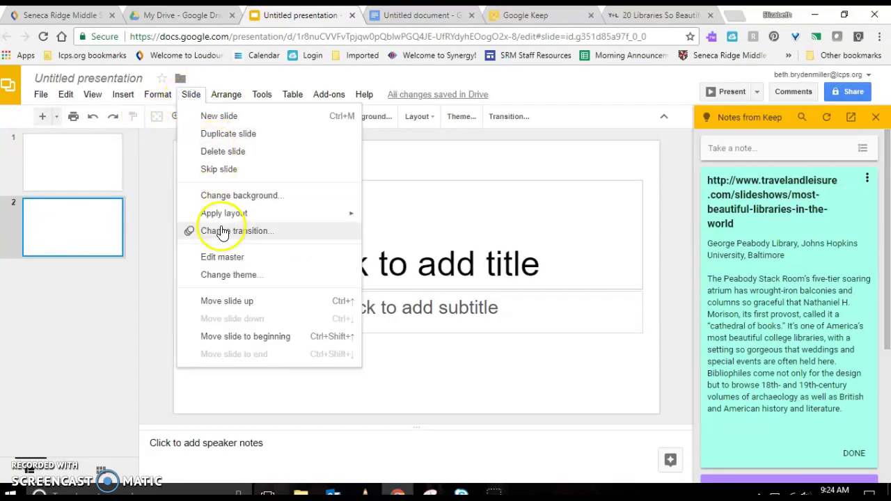
pyautogui.moveTo(224, 215)
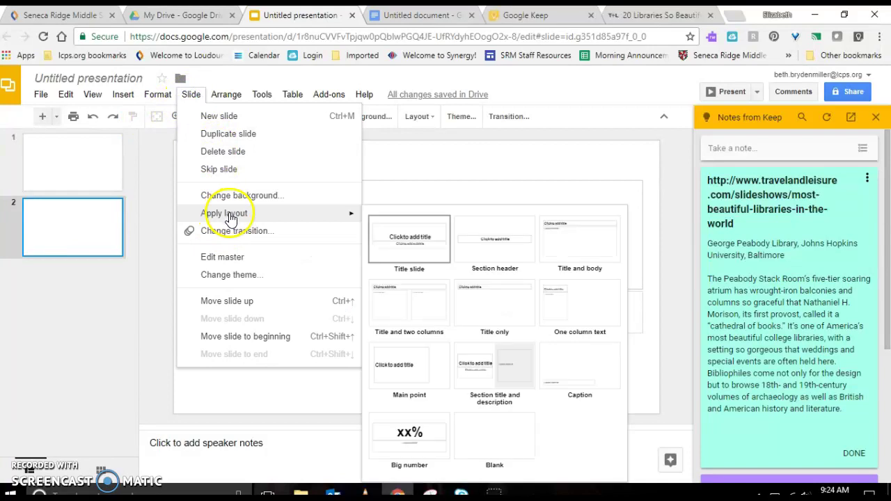
pyautogui.click(499, 293)
# Enter "Peabody Library" as the title of slide 2
pyautogui.click(421, 187)
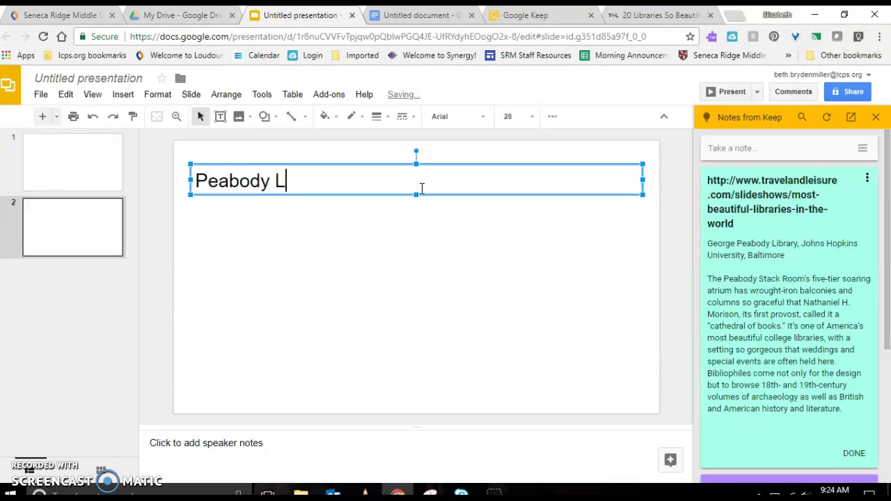
pyautogui.write('Peabody Library')
pyautogui.click(329, 295)
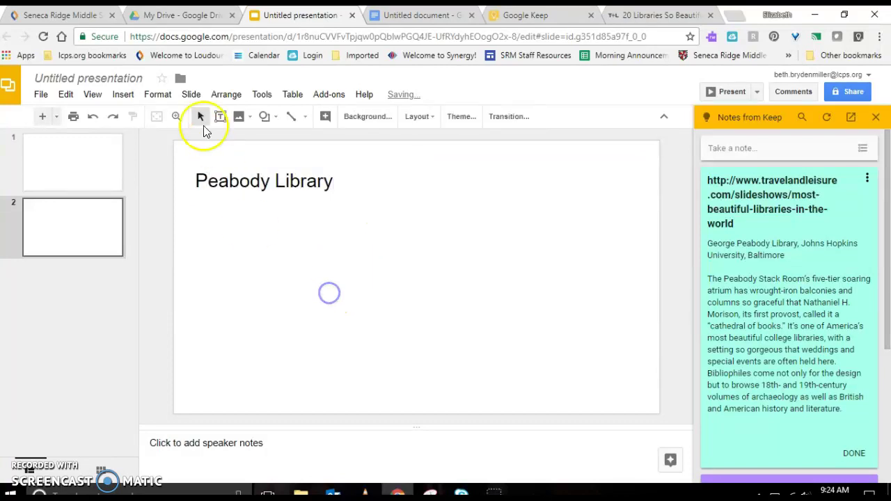
# Draw a large text box filling the area below the Peabody Library title and place the text cursor in it
pyautogui.click(220, 116)
pyautogui.moveTo(199, 216); pyautogui.dragTo(630, 381)
pyautogui.click(485, 300)
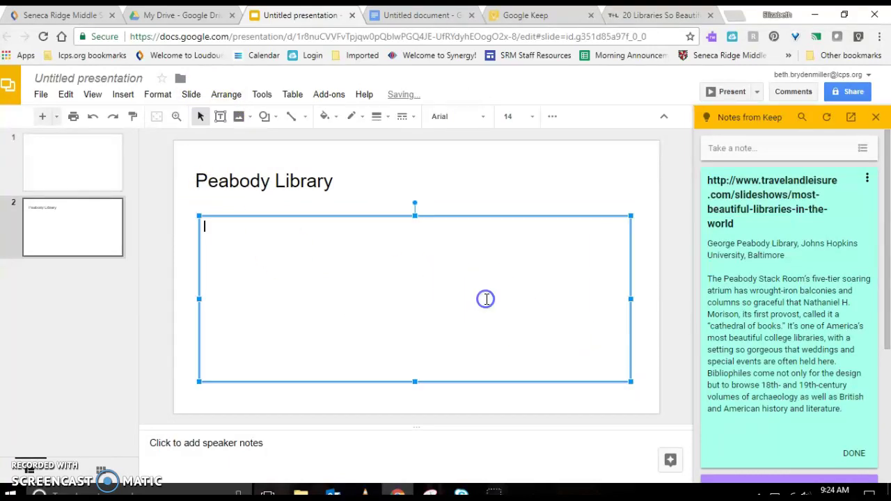